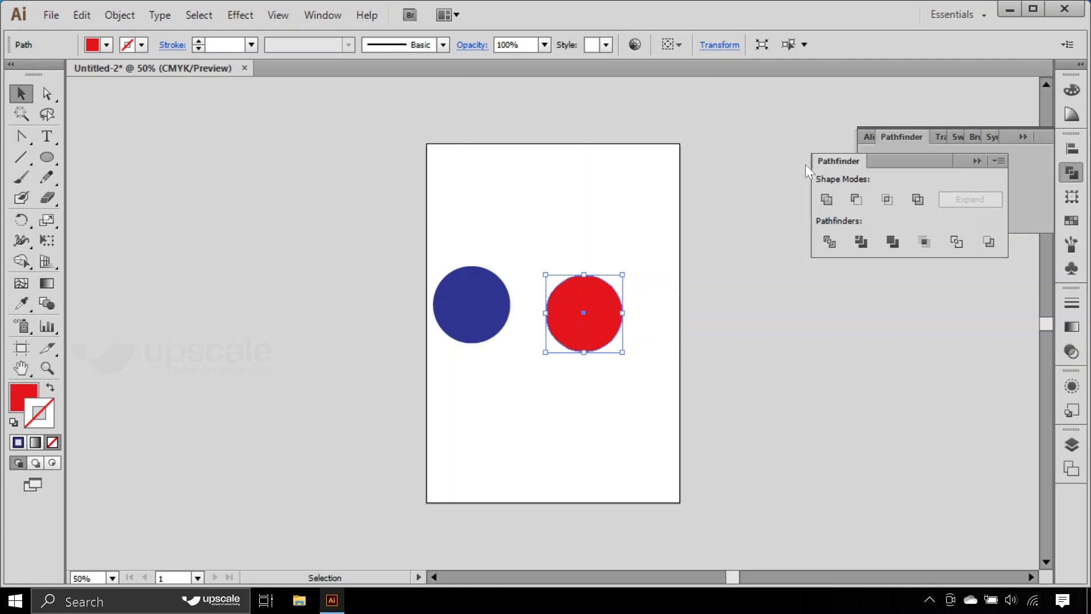
# Move the blue circle against the upper left of the red circle and collapse the docked panel group, leaving Pathfinder floating
pyautogui.moveTo(475, 306); pyautogui.dragTo(520, 290)
pyautogui.click(525, 237)
pyautogui.click(1024, 139)
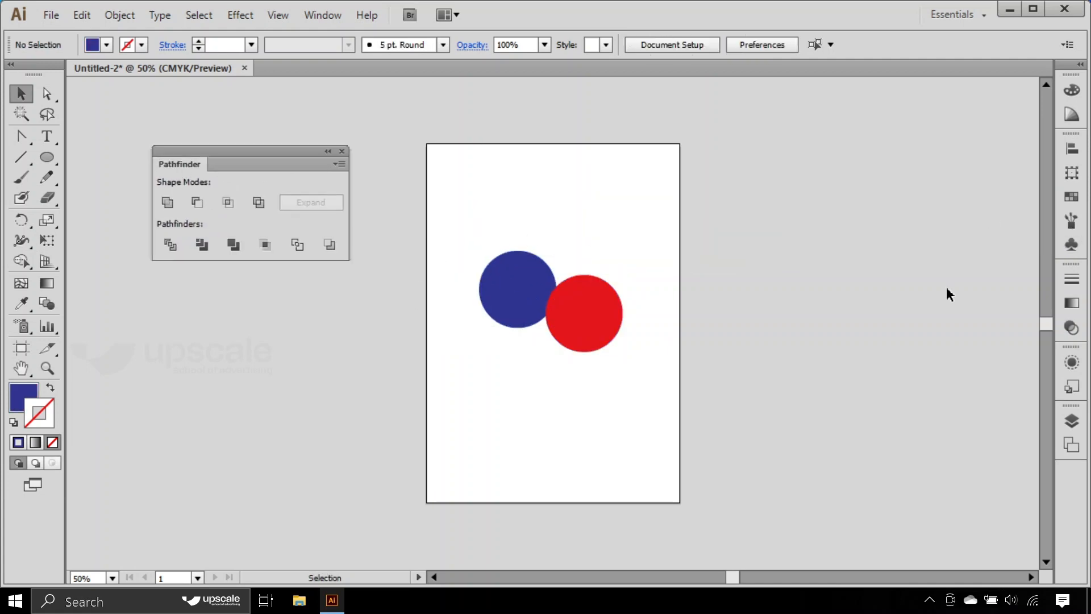
# Reposition the blue and red circles so they overlap side by side, with the red one in front
pyautogui.press('-')
pyautogui.hotkey('ctrl', '+')
pyautogui.click(716, 338)
pyautogui.click(715, 331)
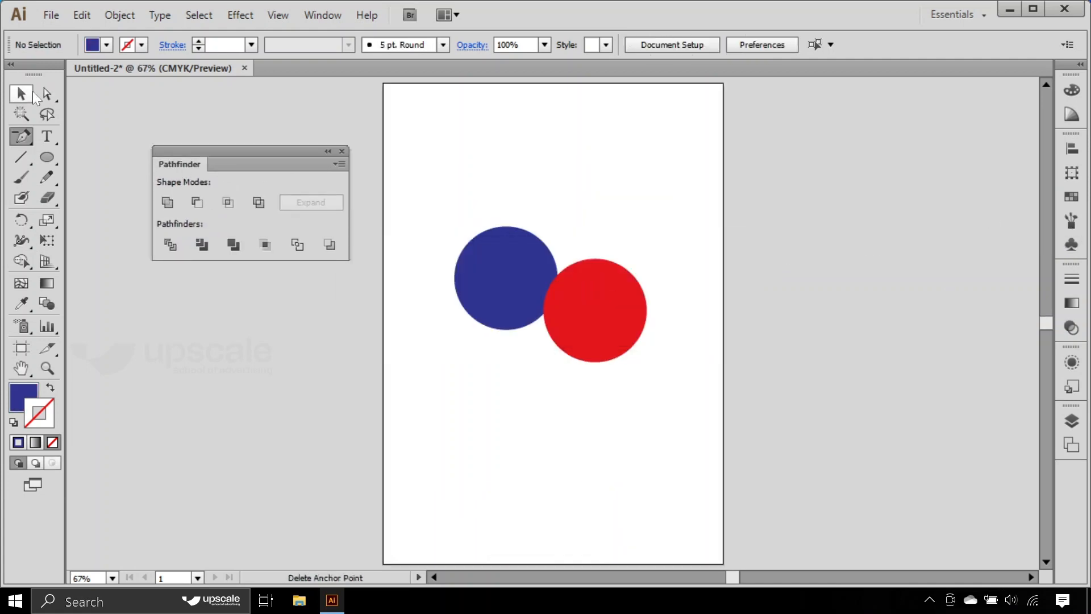
pyautogui.press('v')
pyautogui.moveTo(519, 267); pyautogui.dragTo(530, 248)
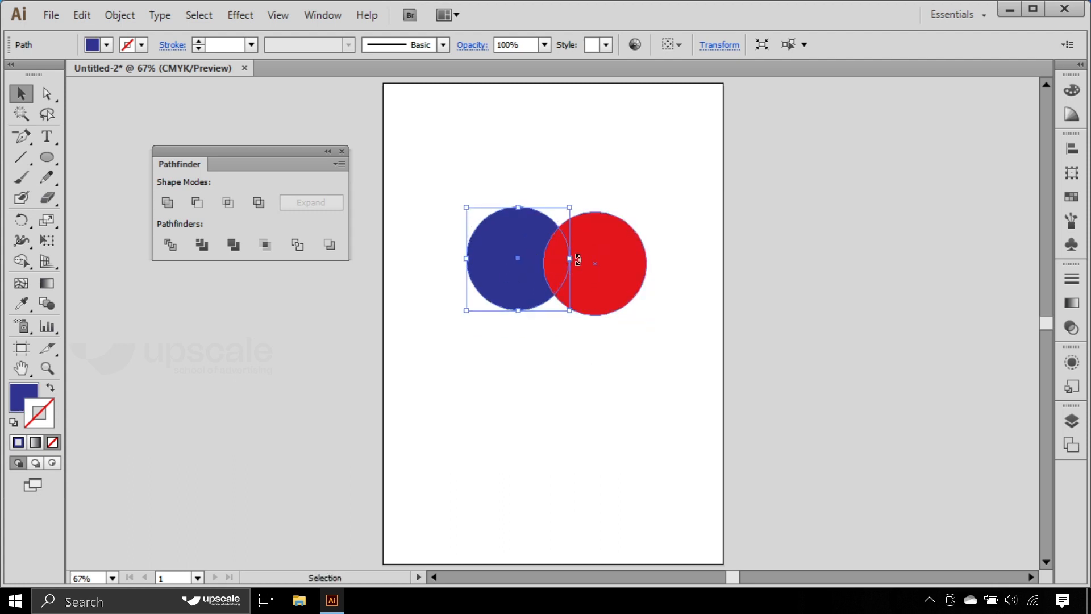
pyautogui.moveTo(596, 255); pyautogui.dragTo(585, 258)
# Align the two overlapping circles vertically so they sit level with each other
pyautogui.moveTo(677, 183); pyautogui.dragTo(579, 285)
pyautogui.click(504, 231)
pyautogui.click(667, 45)
pyautogui.click(593, 88)
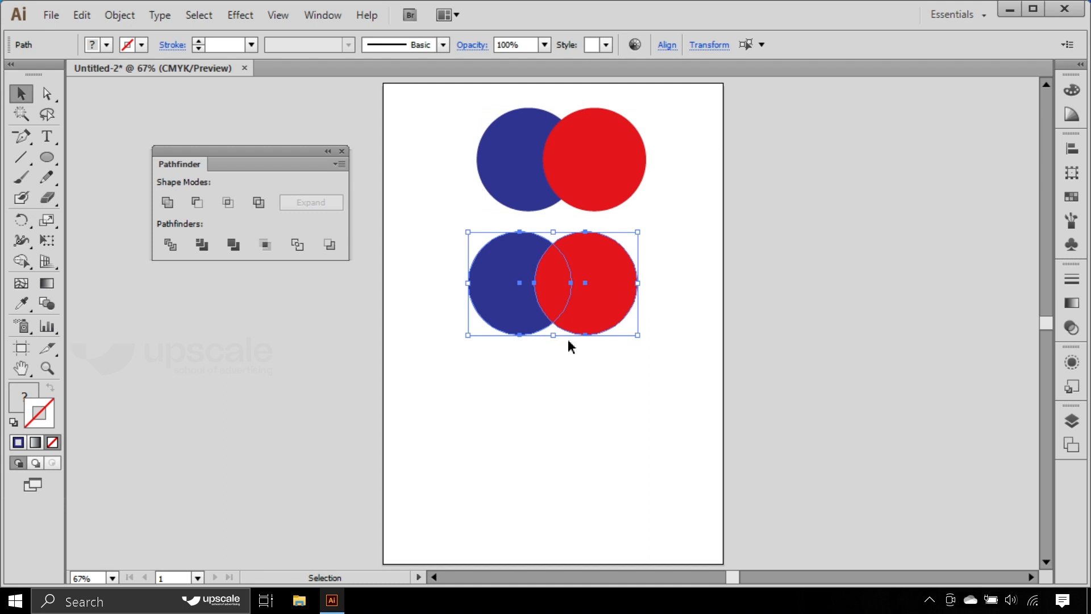
# Repeat the duplication of the circle pair to add a third pair below the second one
pyautogui.press('ctrl')
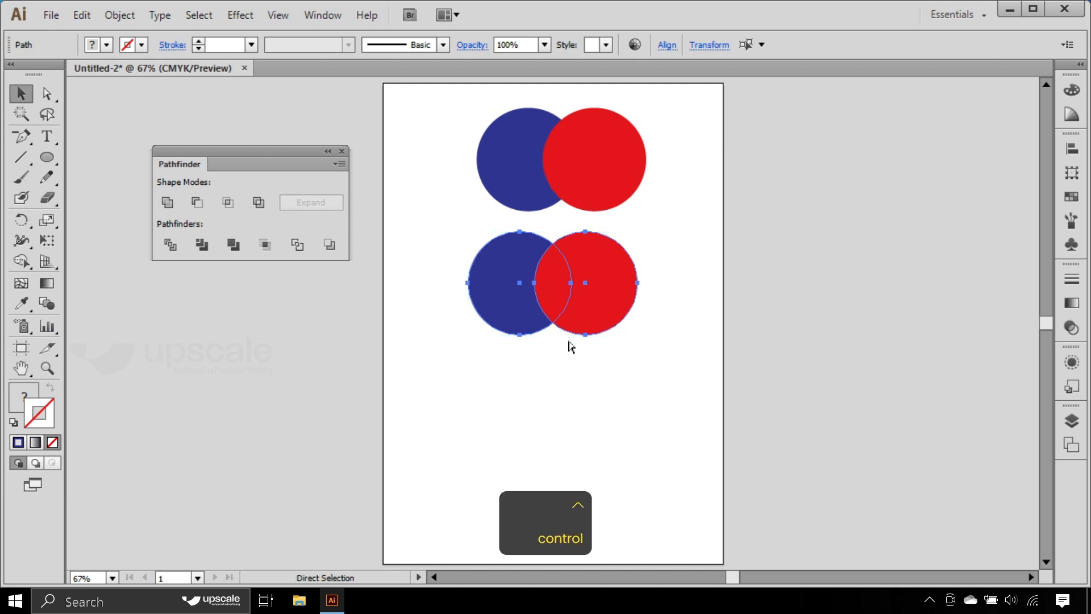
pyautogui.hotkey('ctrl', 'd')
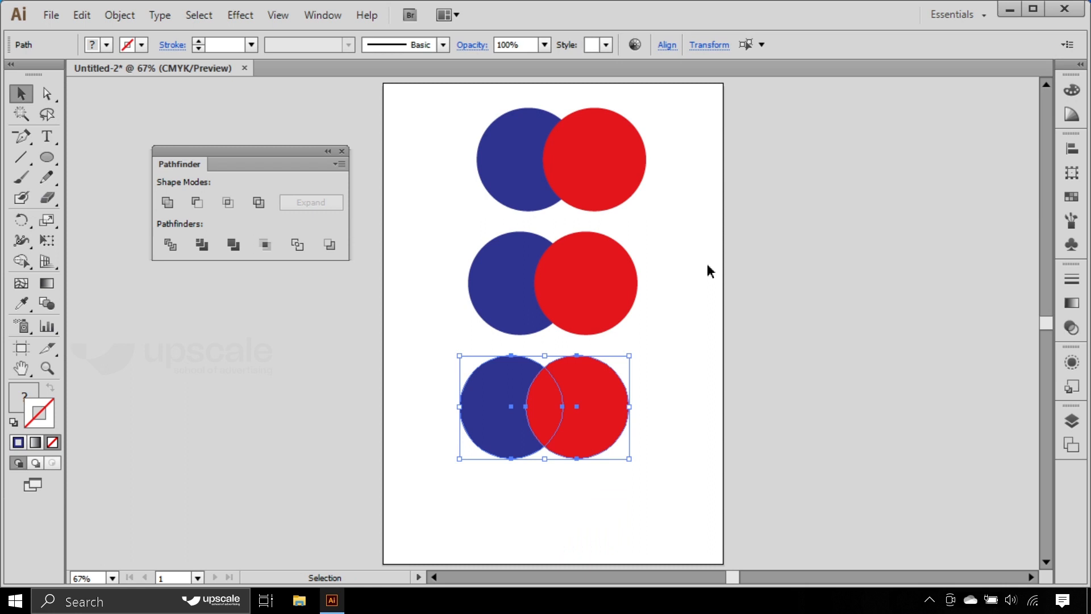
pyautogui.scroll(-1, 710, 271)
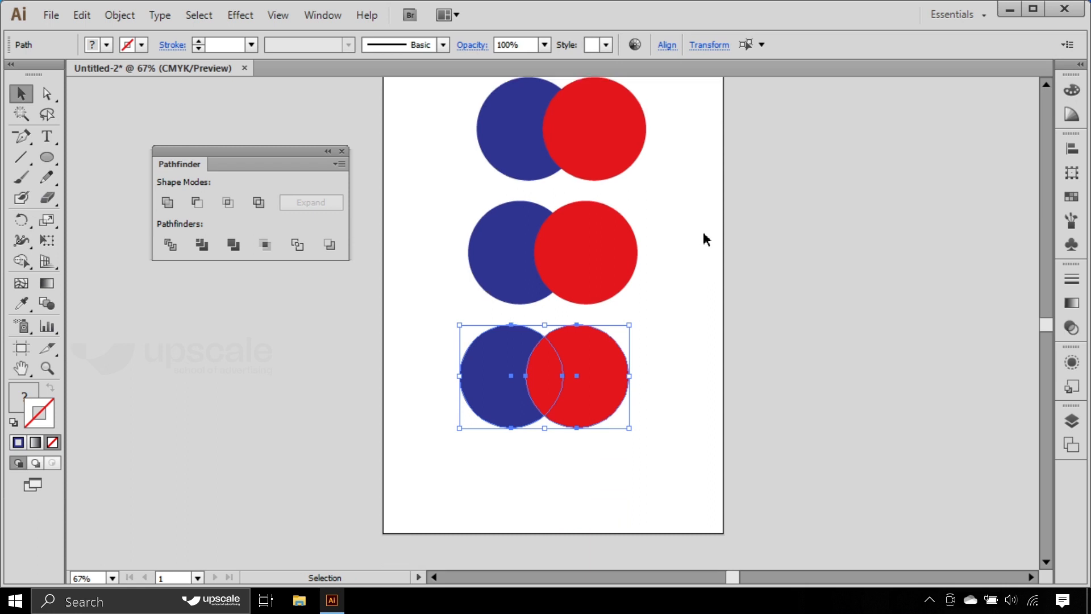
pyautogui.click(707, 234)
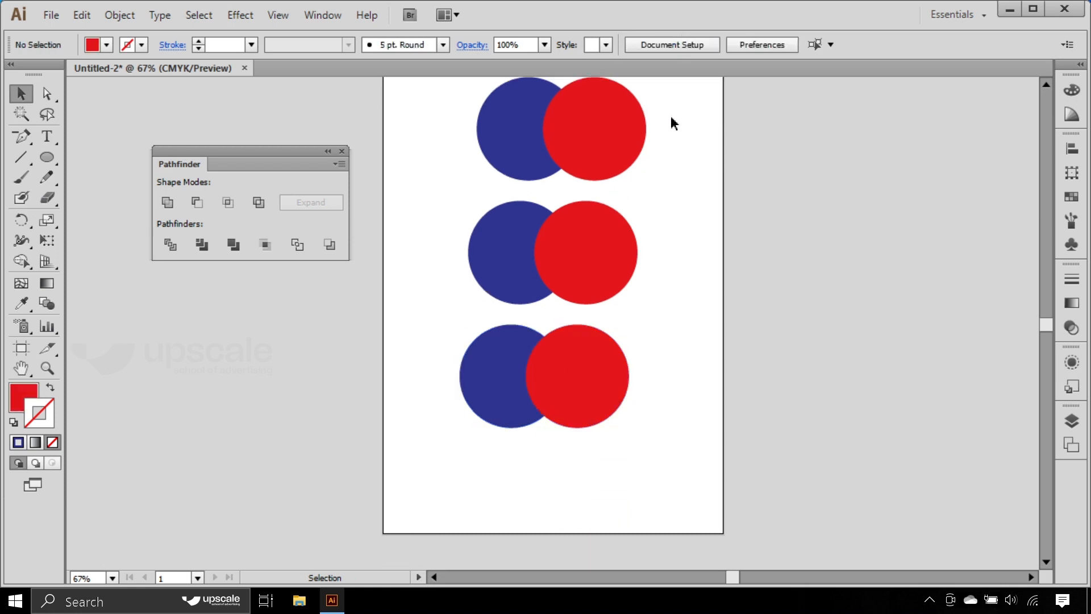
# Move the Pathfinder panel directly below the top pair of circles
pyautogui.moveTo(689, 106); pyautogui.dragTo(445, 162)
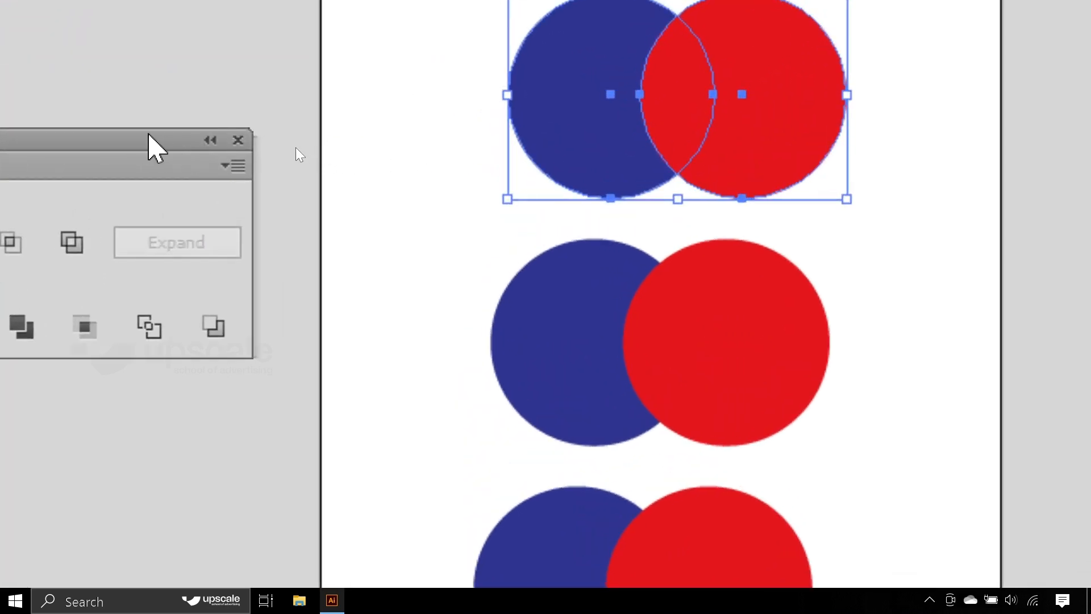
pyautogui.moveTo(137, 127); pyautogui.dragTo(476, 251)
pyautogui.moveTo(8, 135); pyautogui.dragTo(199, 218)
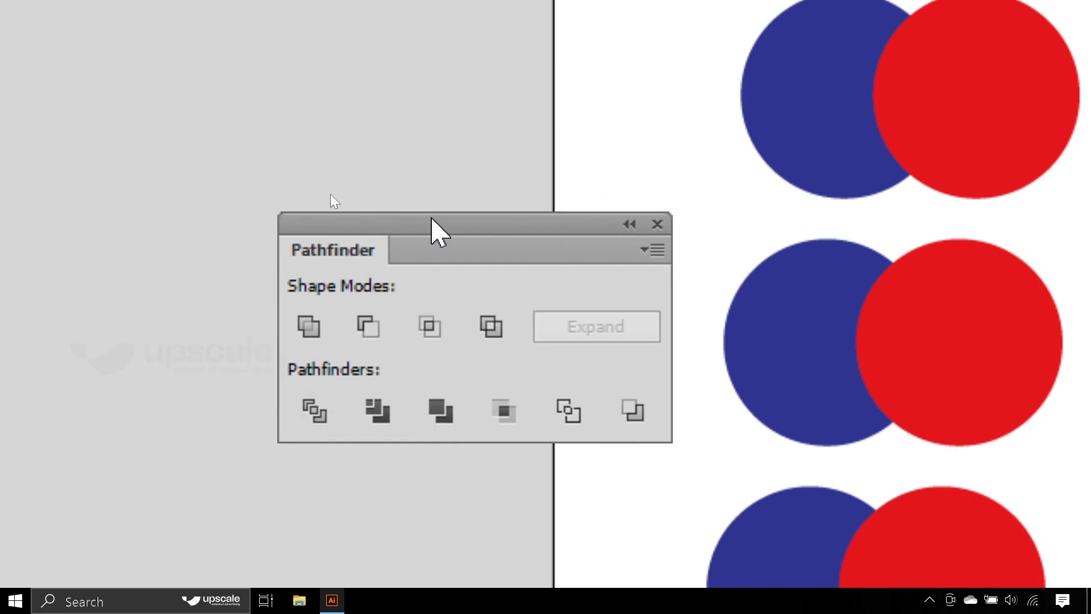
pyautogui.moveTo(432, 222); pyautogui.dragTo(713, 272)
pyautogui.click(765, 129)
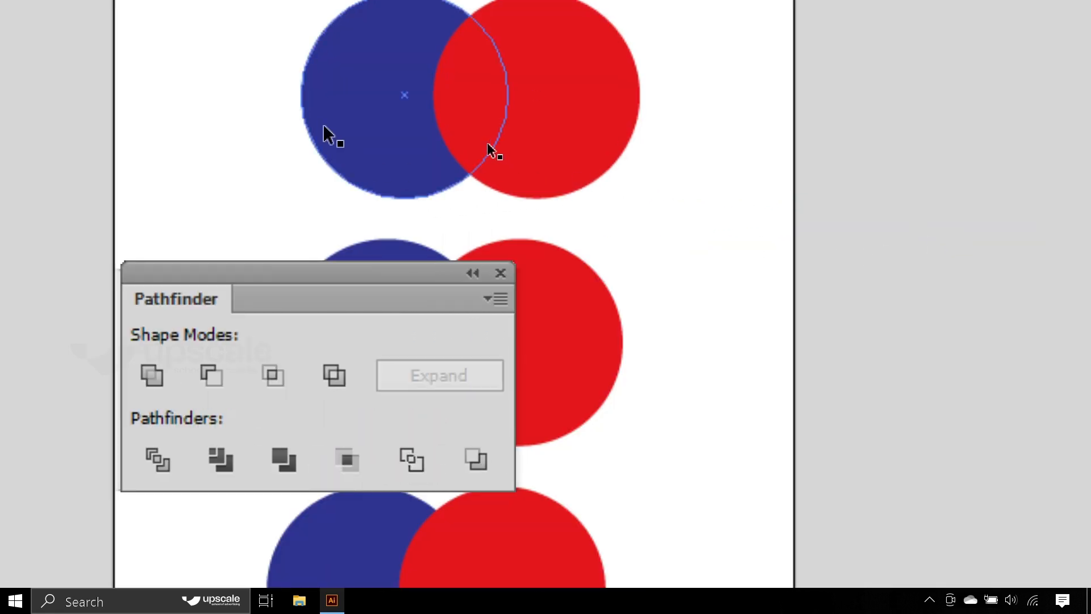
# Try the Unite shape mode on the top pair of circles and undo it
pyautogui.moveTo(226, 94); pyautogui.dragTo(661, 162)
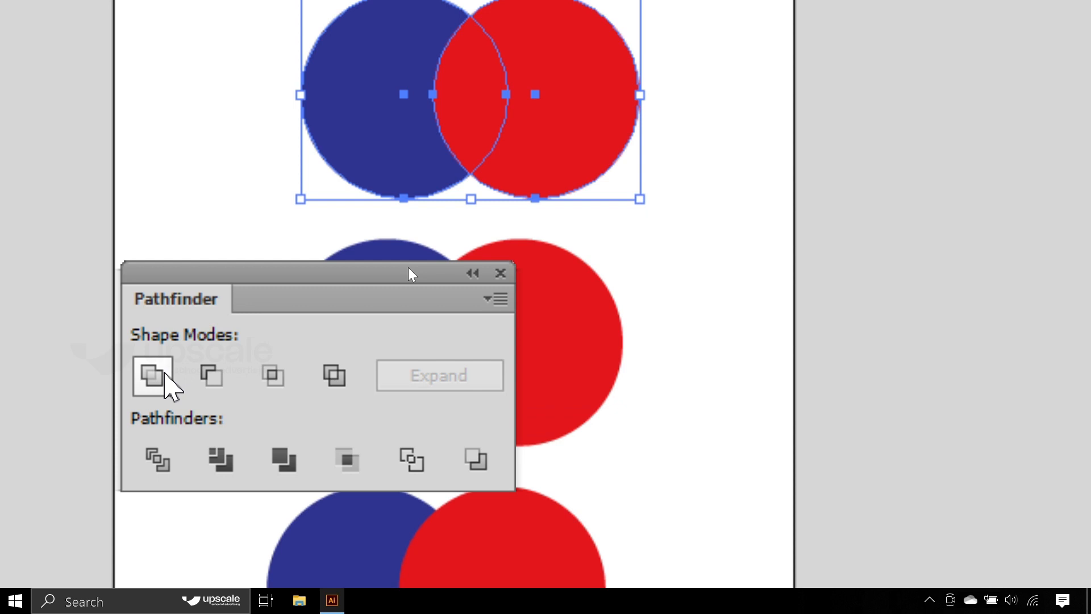
pyautogui.click(165, 374)
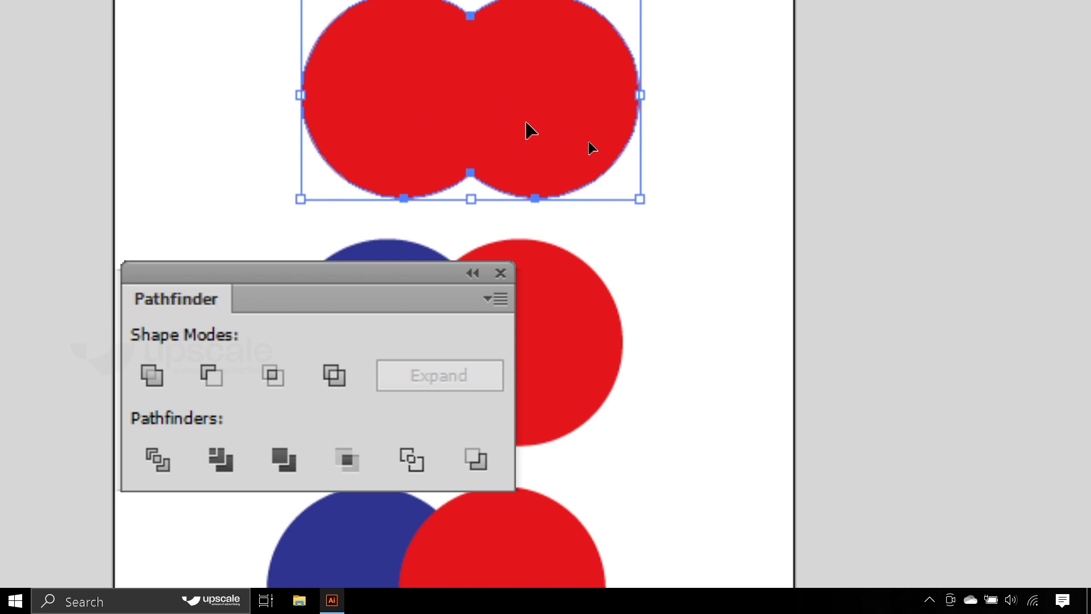
pyautogui.hotkey('ctrl', 'z')
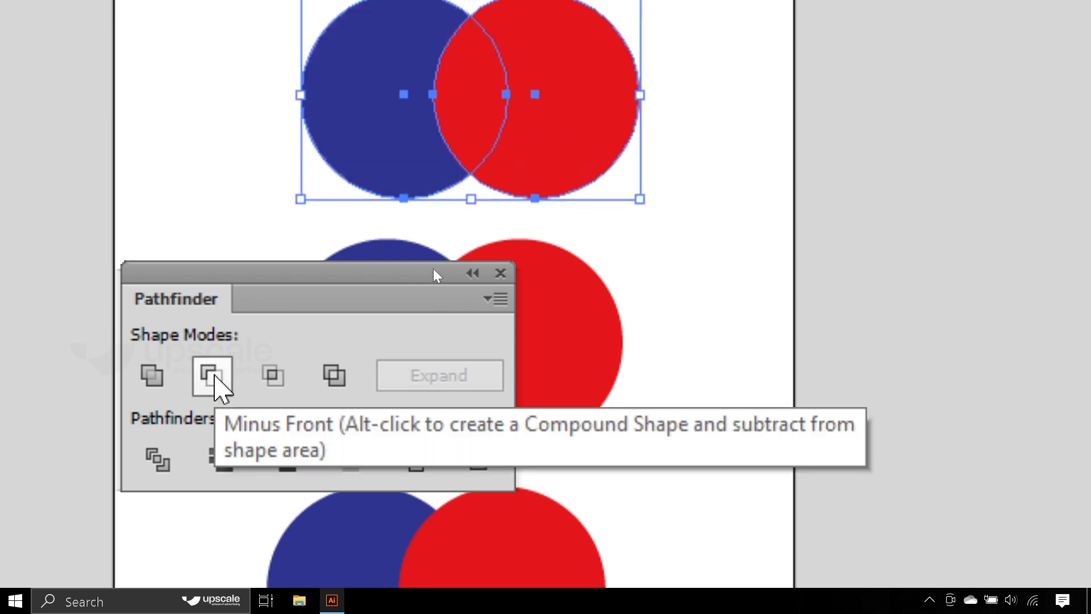
# Try Minus Front and Intersect on the top pair of circles, undoing each one
pyautogui.click(214, 376)
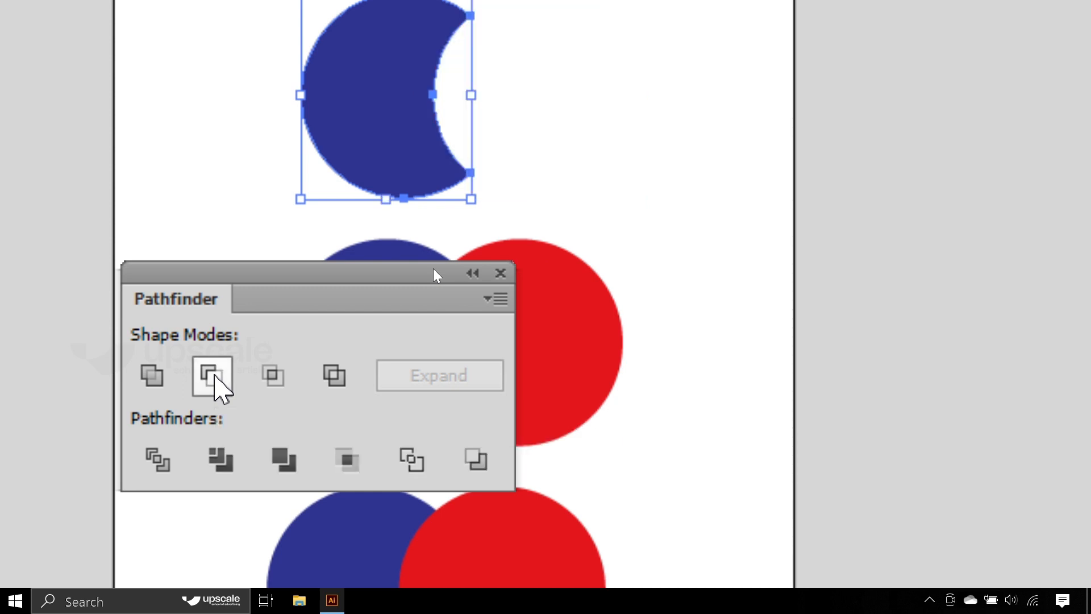
pyautogui.hotkey('ctrl', 'z')
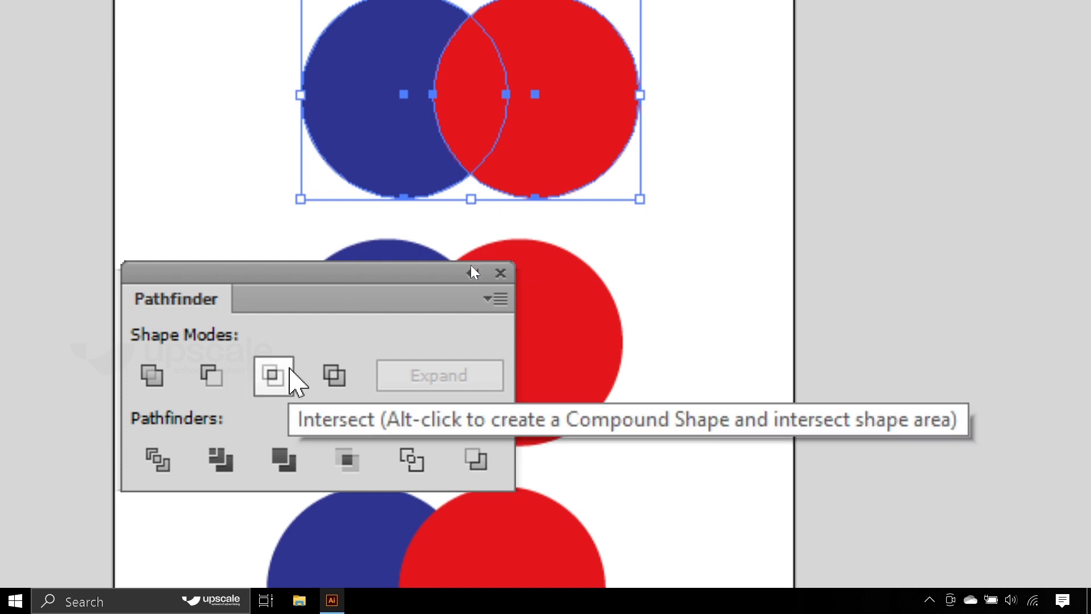
pyautogui.click(290, 372)
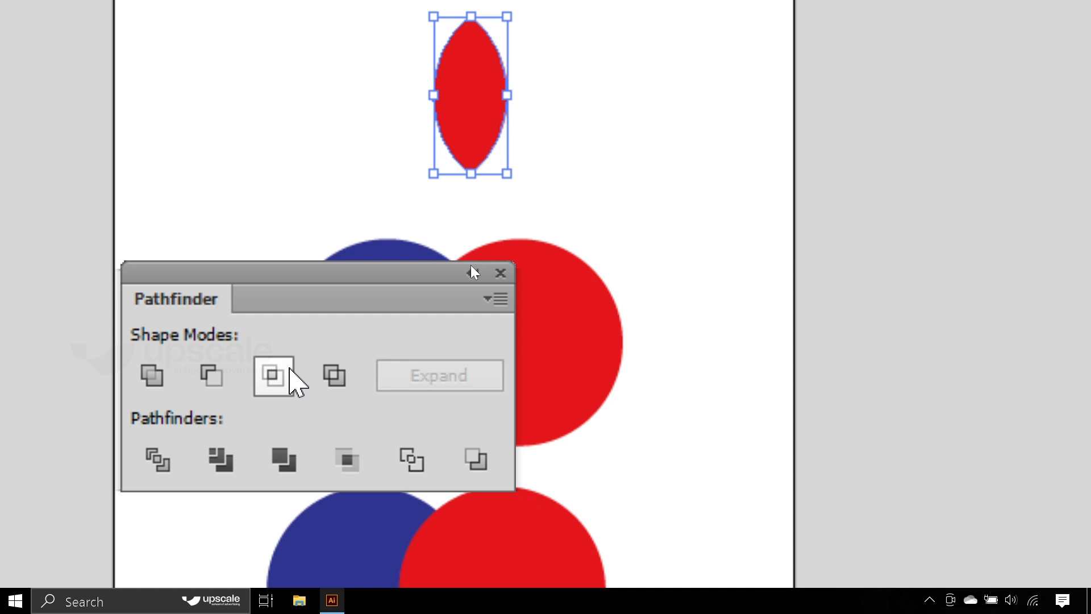
pyautogui.hotkey('ctrl', 'z')
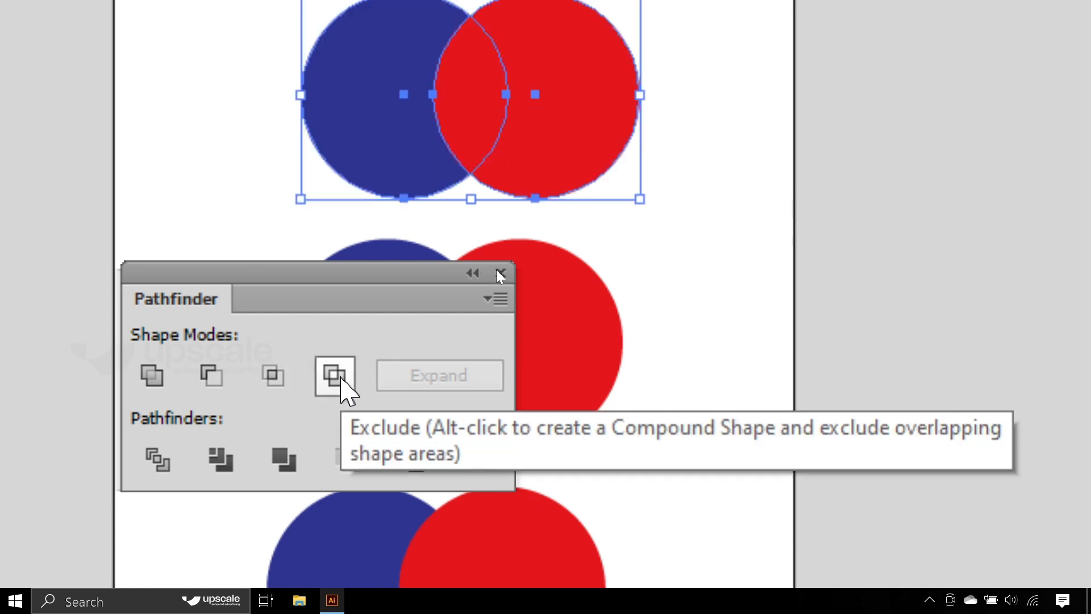
# Try Exclude on the top pair of circles, ungroup the result and pull the right crescent away
pyautogui.click(341, 378)
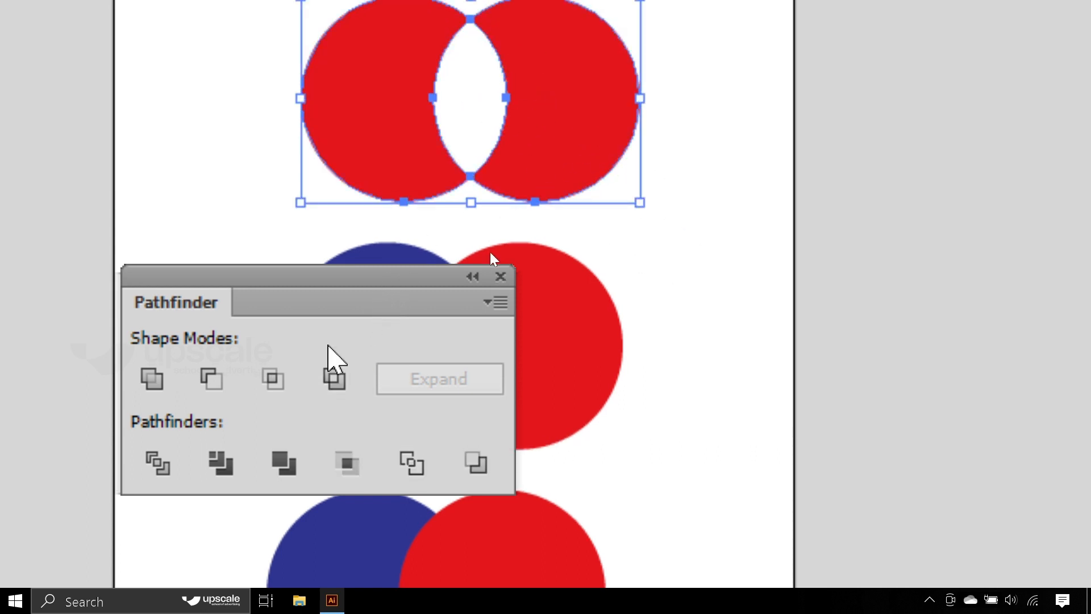
pyautogui.rightClick(553, 120)
pyautogui.click(653, 326)
pyautogui.click(665, 185)
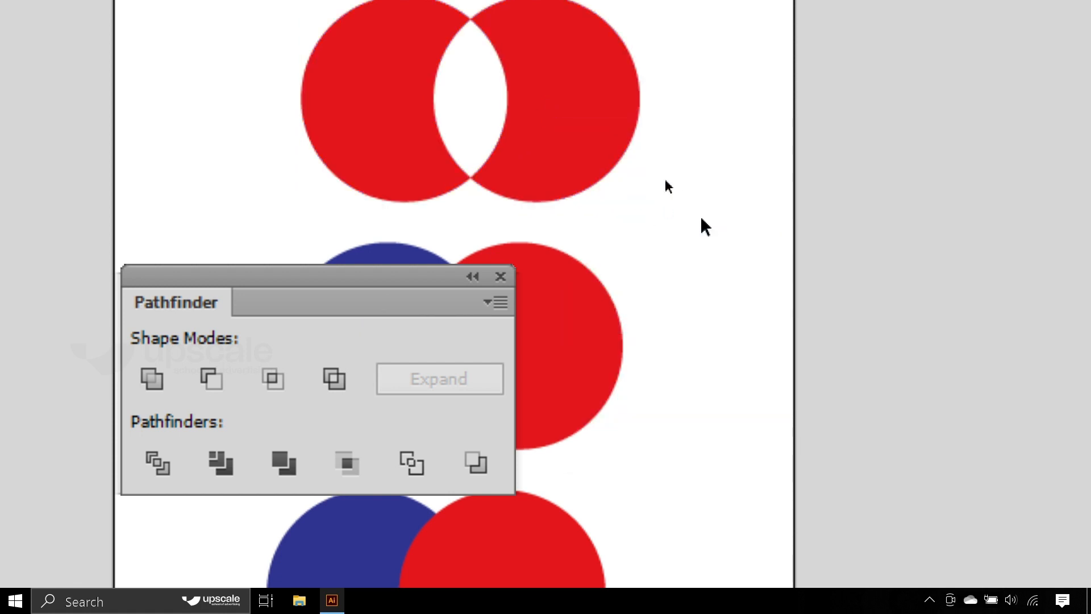
pyautogui.click(572, 117)
pyautogui.moveTo(572, 117); pyautogui.dragTo(647, 122)
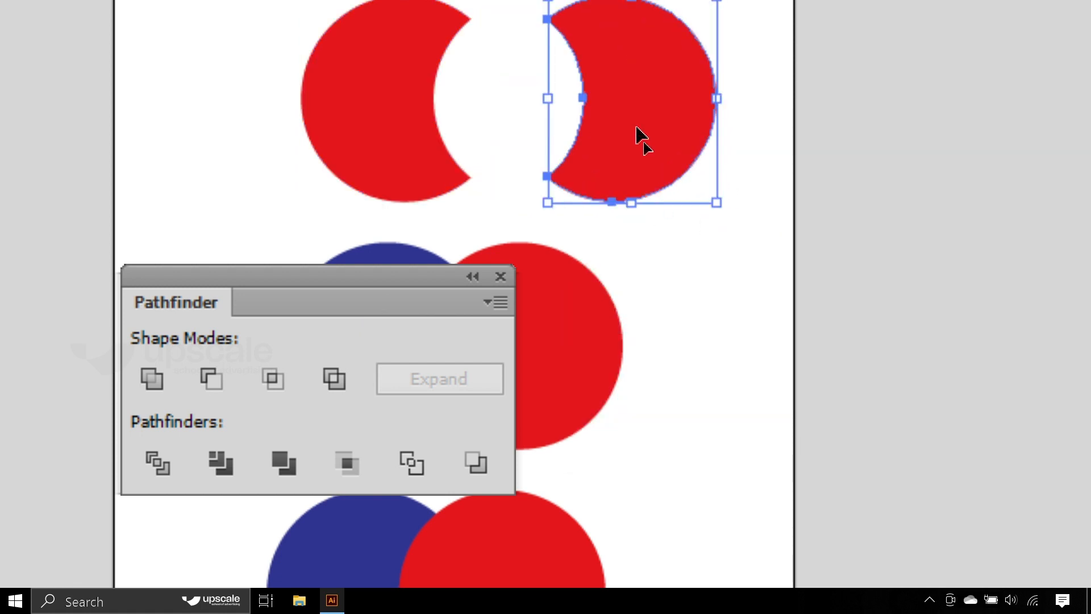
# Undo the crescent's move, the ungrouping and the Exclude operation on the top pair
pyautogui.hotkey('ctrl', 'z')
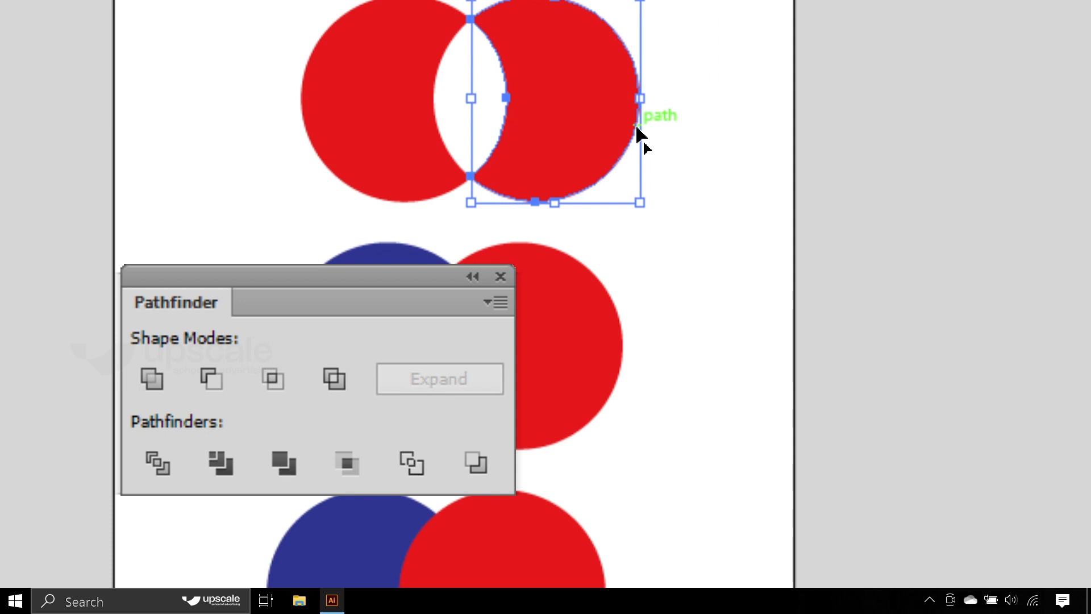
pyautogui.hotkey('ctrl', 'z')
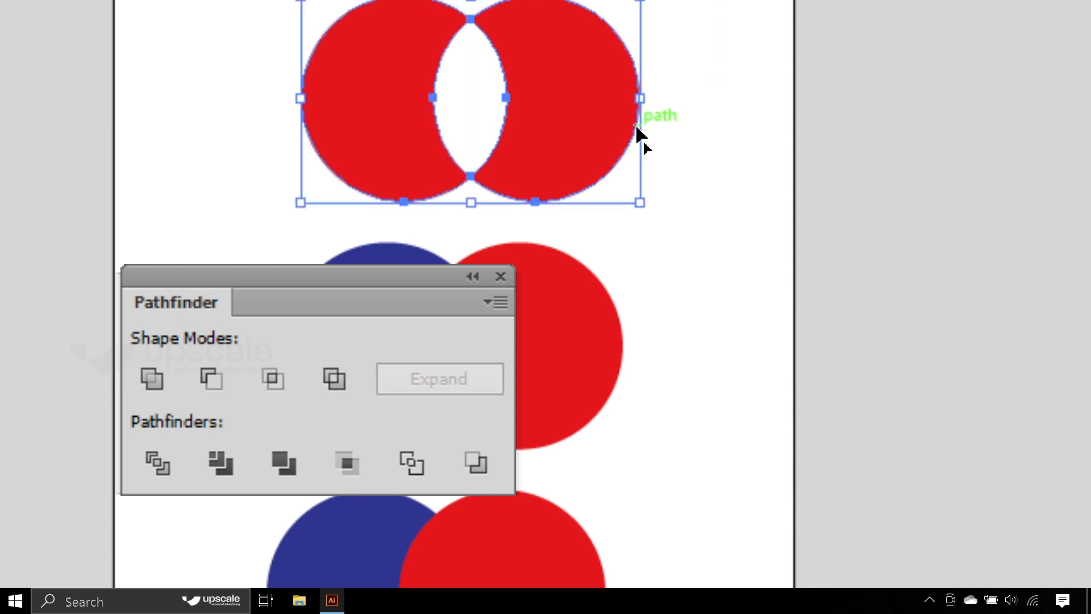
pyautogui.hotkey('ctrl', 'z')
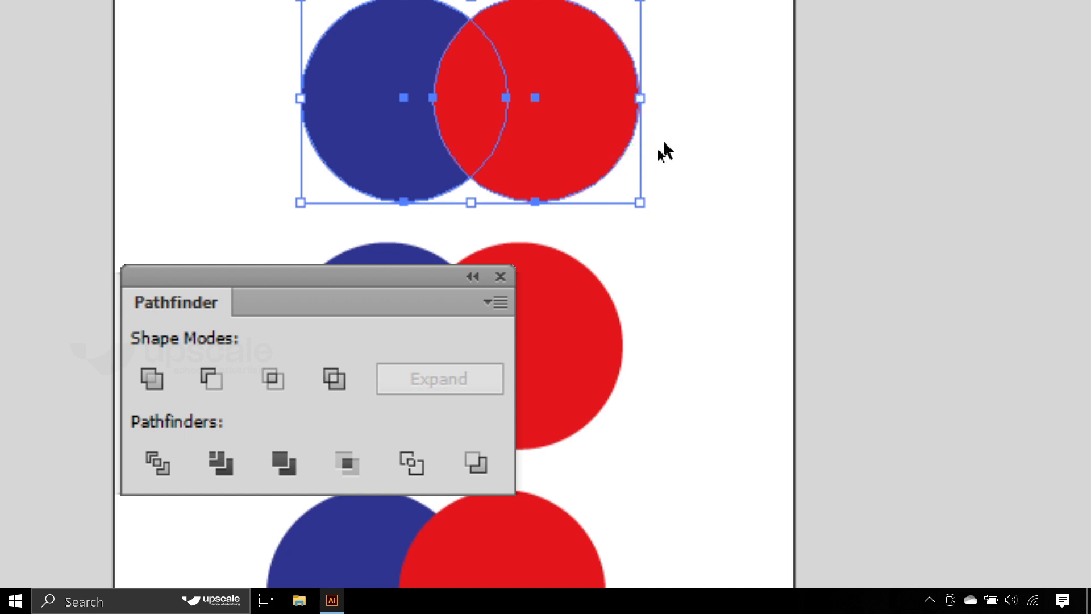
# Apply the Divide pathfinder to the top pair of circles and reposition the divided group
pyautogui.moveTo(684, 76); pyautogui.dragTo(336, 166)
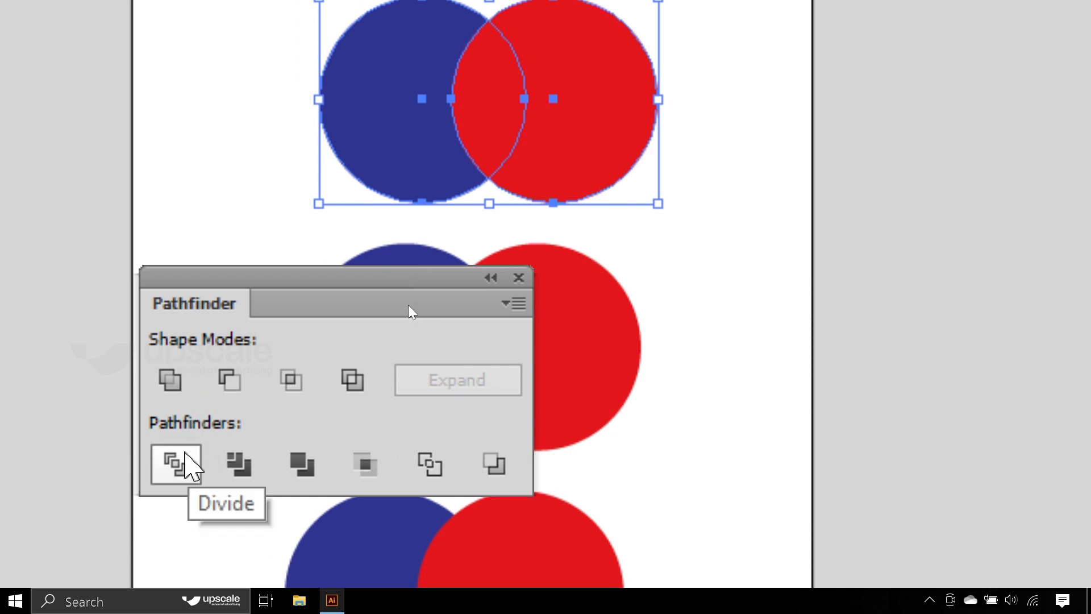
pyautogui.click(178, 453)
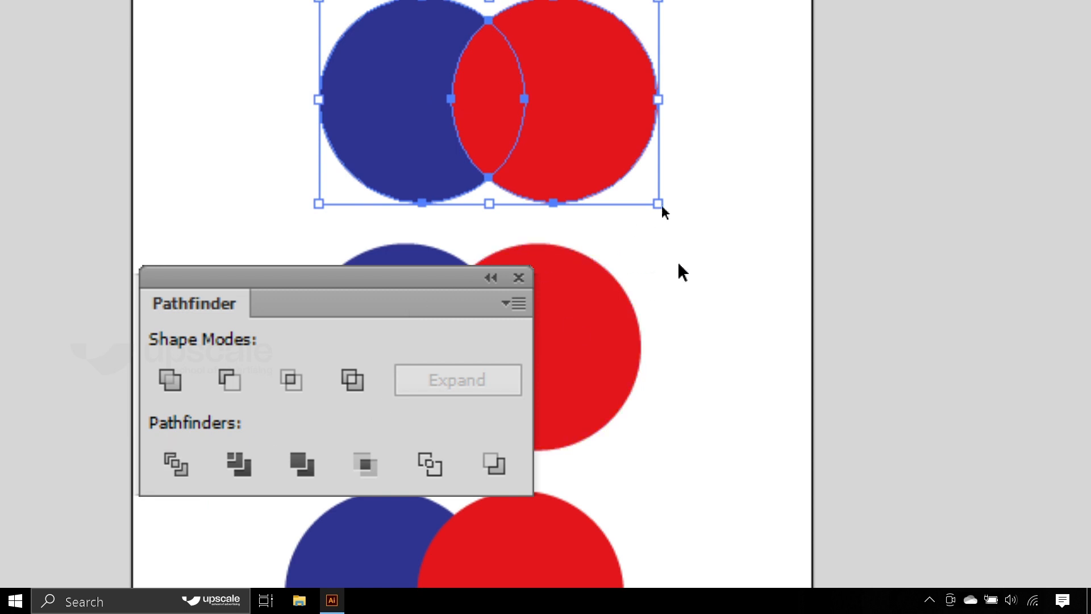
pyautogui.click(827, 209)
pyautogui.moveTo(640, 152); pyautogui.dragTo(689, 183)
pyautogui.moveTo(582, 144); pyautogui.dragTo(423, 79)
# Ungroup the divided circles and pull the blue crescent, the middle lens and the red crescent apart
pyautogui.rightClick(549, 106)
pyautogui.click(674, 307)
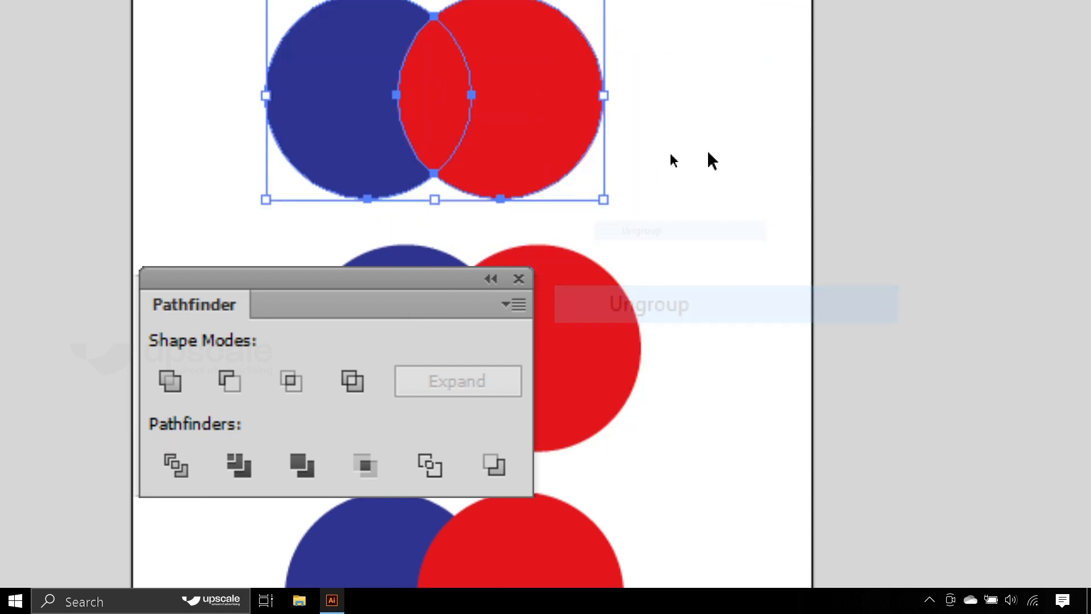
pyautogui.click(670, 159)
pyautogui.moveTo(577, 148); pyautogui.dragTo(708, 185)
pyautogui.moveTo(419, 93); pyautogui.dragTo(456, 109)
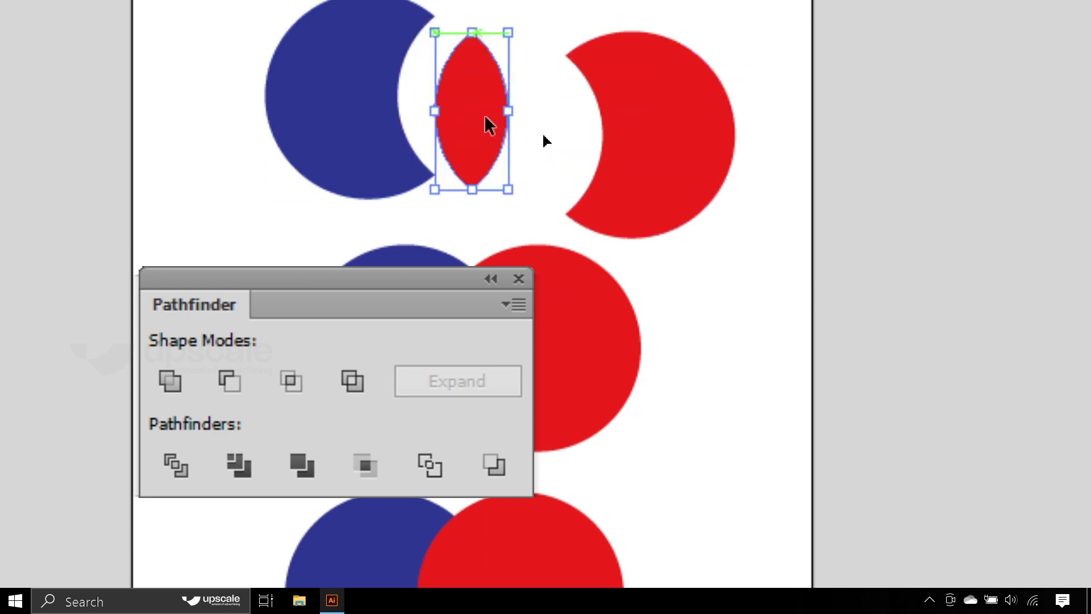
pyautogui.click(356, 112)
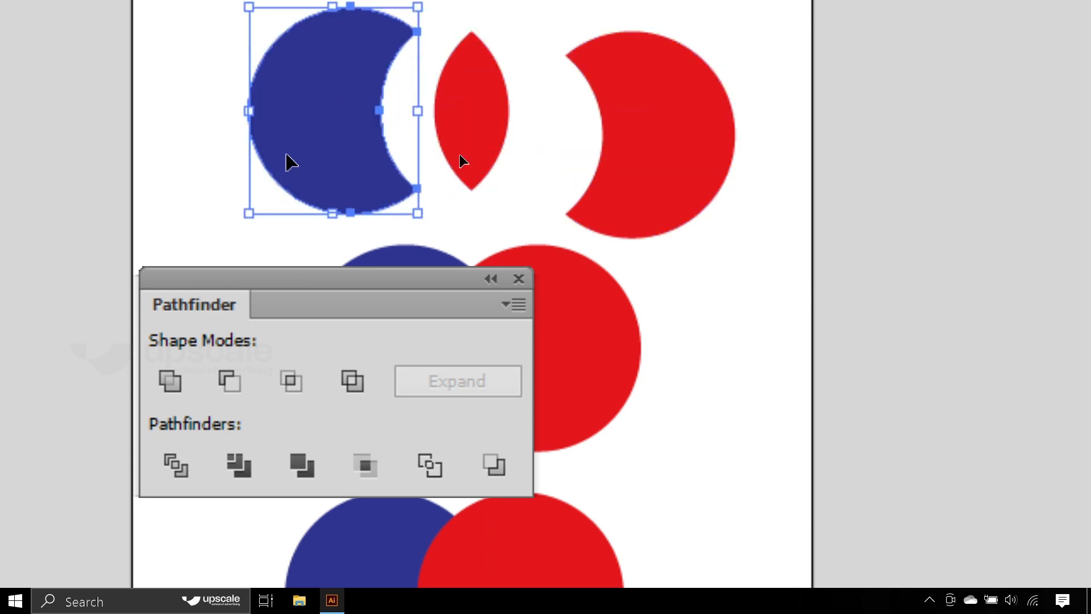
# Undo the separation and the ungrouping of the divided circle pieces
pyautogui.hotkey('ctrl', 'z')
pyautogui.hotkey('ctrl', 'z')
pyautogui.hotkey('ctrl', 'z')
pyautogui.hotkey('ctrl', 'z')
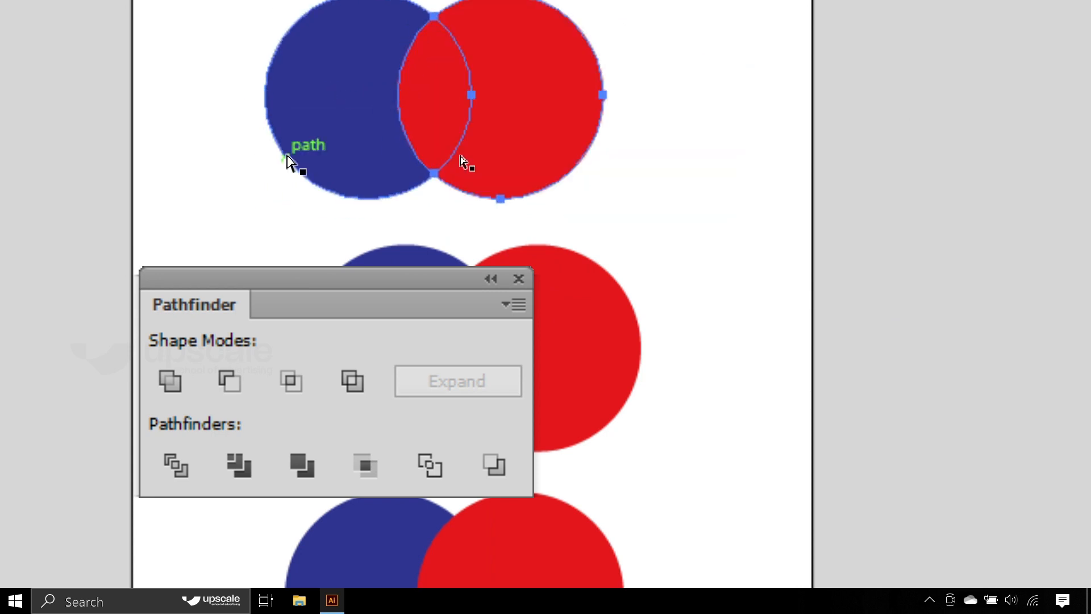
# Reposition the divided circle group directly above the middle pair
pyautogui.moveTo(366, 134); pyautogui.dragTo(463, 163)
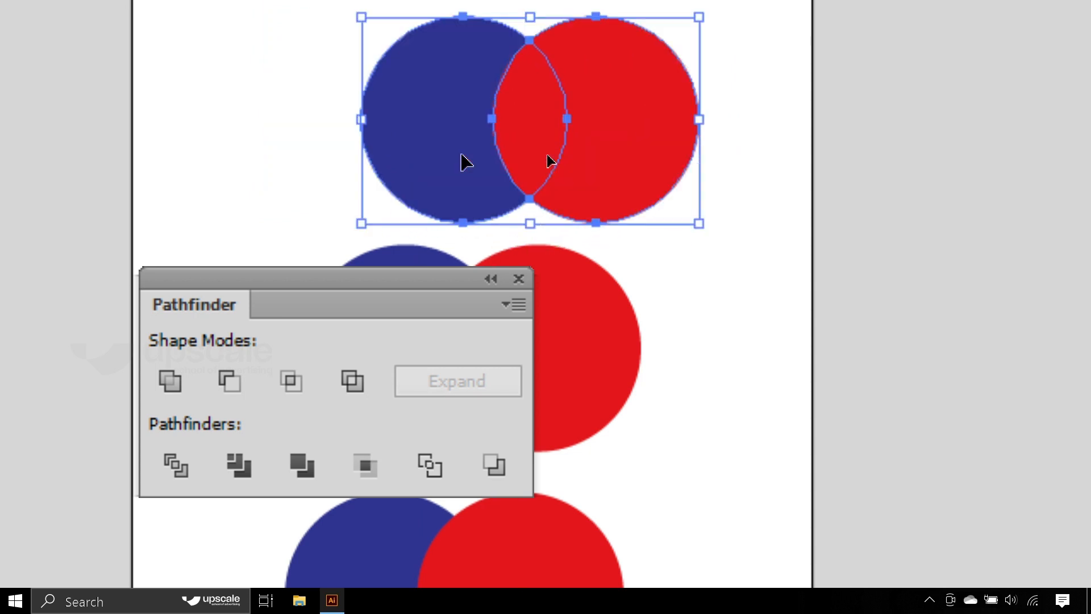
pyautogui.hotkey('ctrl', 'z')
pyautogui.hotkey('ctrl', 'z')
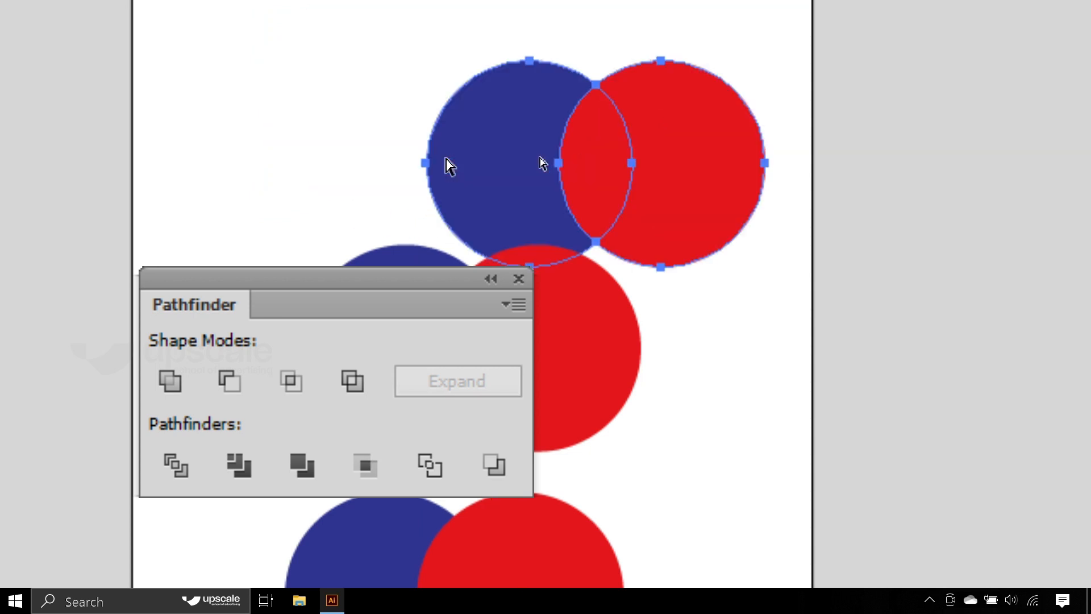
pyautogui.moveTo(492, 185); pyautogui.dragTo(395, 127)
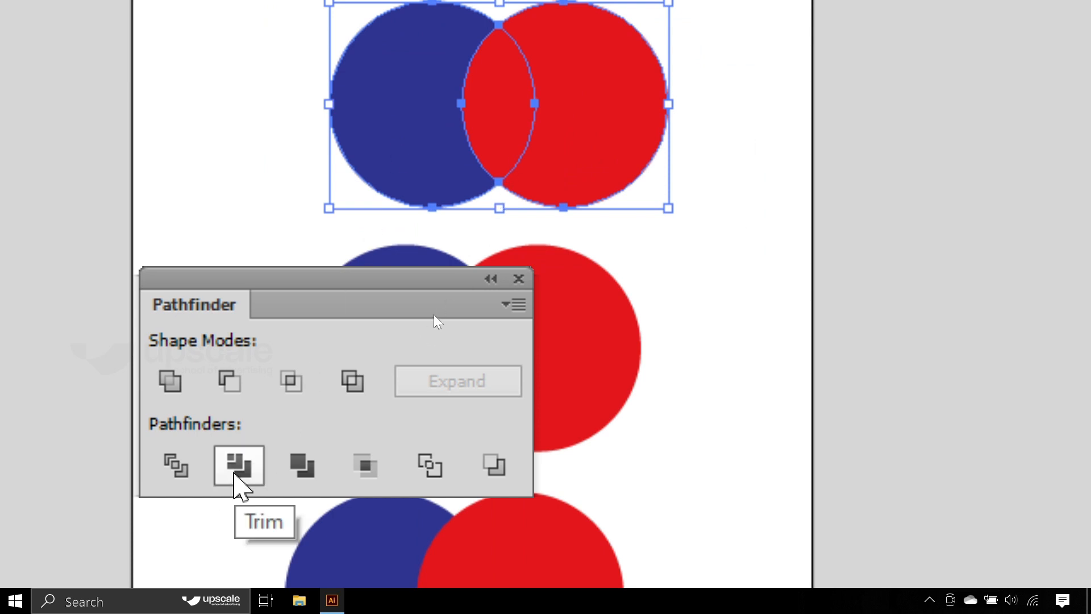
# Apply the Trim pathfinder to the divided top pair of circles and shift the group slightly
pyautogui.click(241, 482)
pyautogui.click(748, 159)
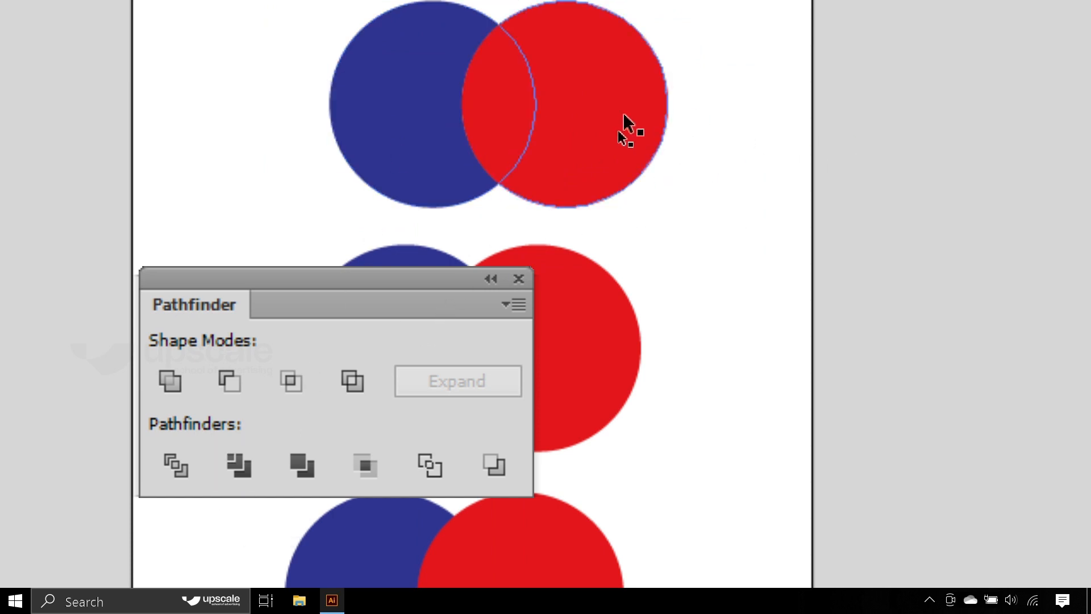
pyautogui.click(579, 135)
# Ungroup the top pair of circles and pull the red crescent and the lens away from the blue crescent
pyautogui.rightClick(608, 143)
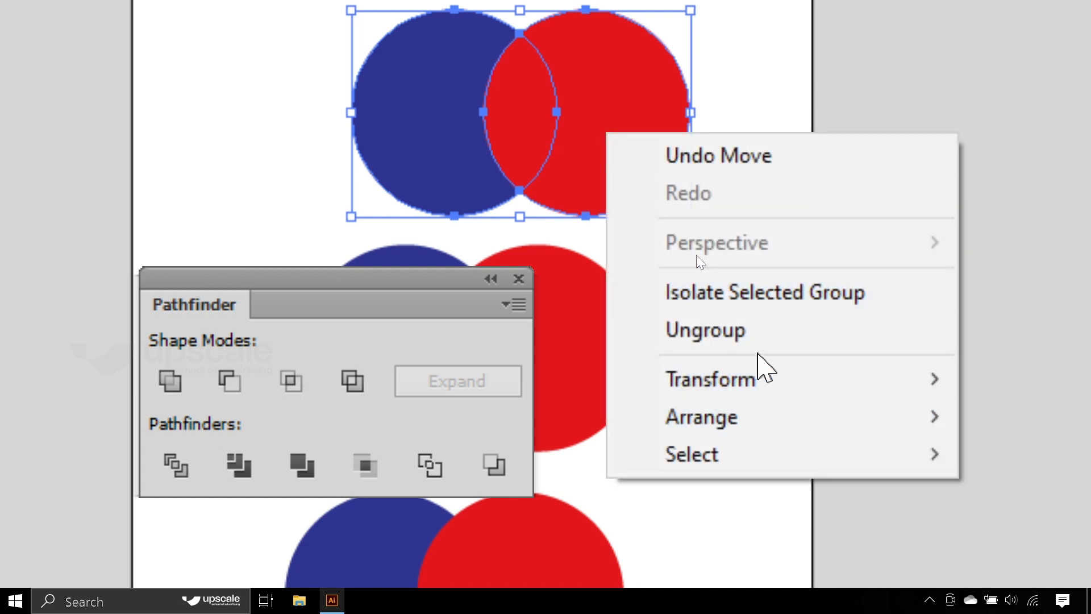
pyautogui.click(762, 339)
pyautogui.click(733, 236)
pyautogui.doubleClick(608, 117)
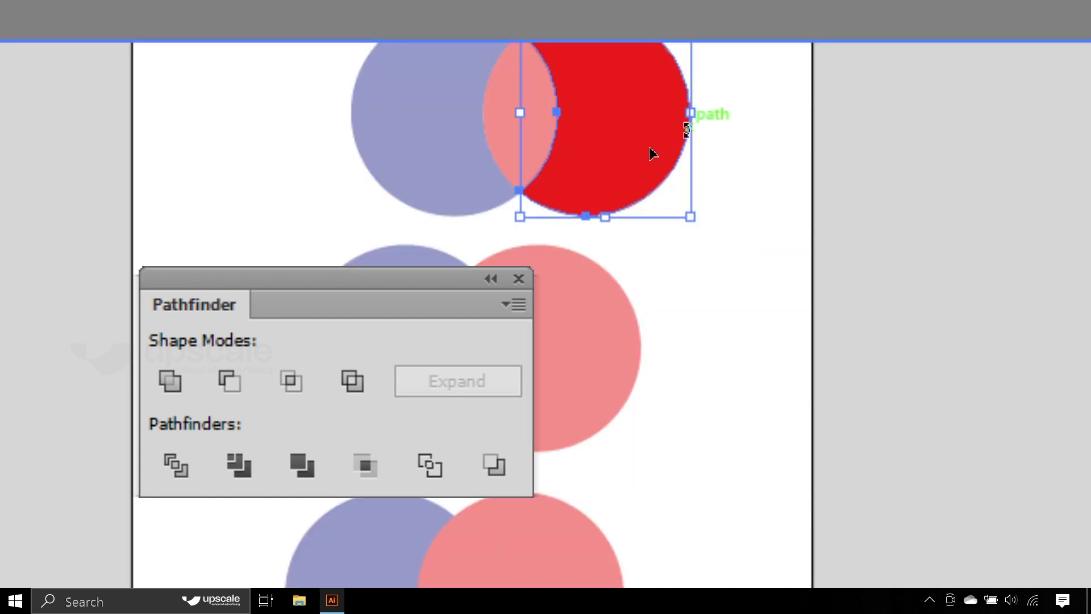
pyautogui.doubleClick(724, 181)
pyautogui.click(597, 117)
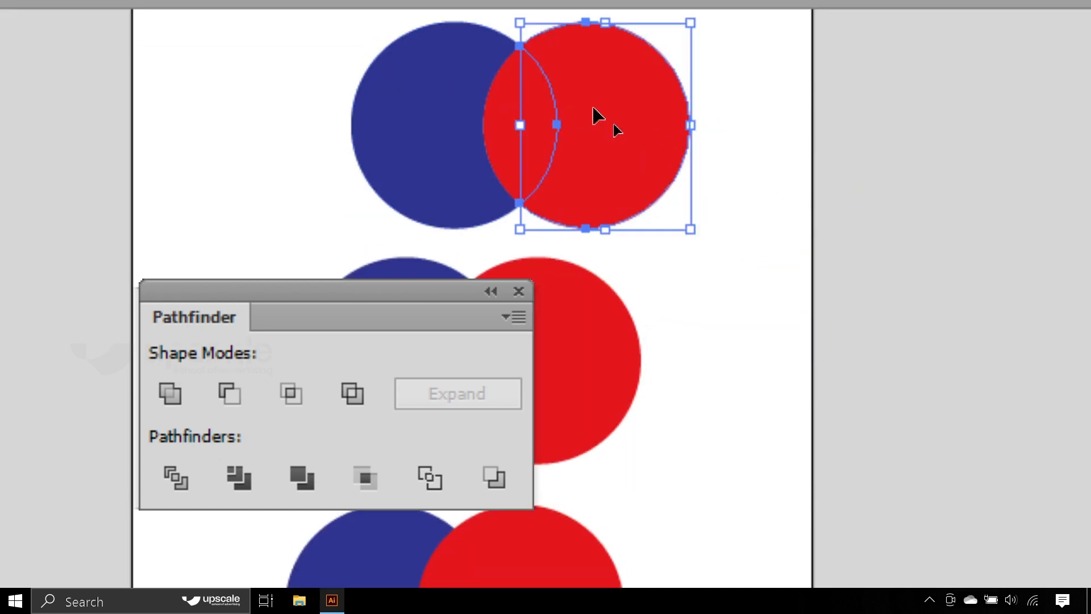
pyautogui.moveTo(596, 118); pyautogui.dragTo(662, 135)
pyautogui.moveTo(513, 137); pyautogui.dragTo(564, 127)
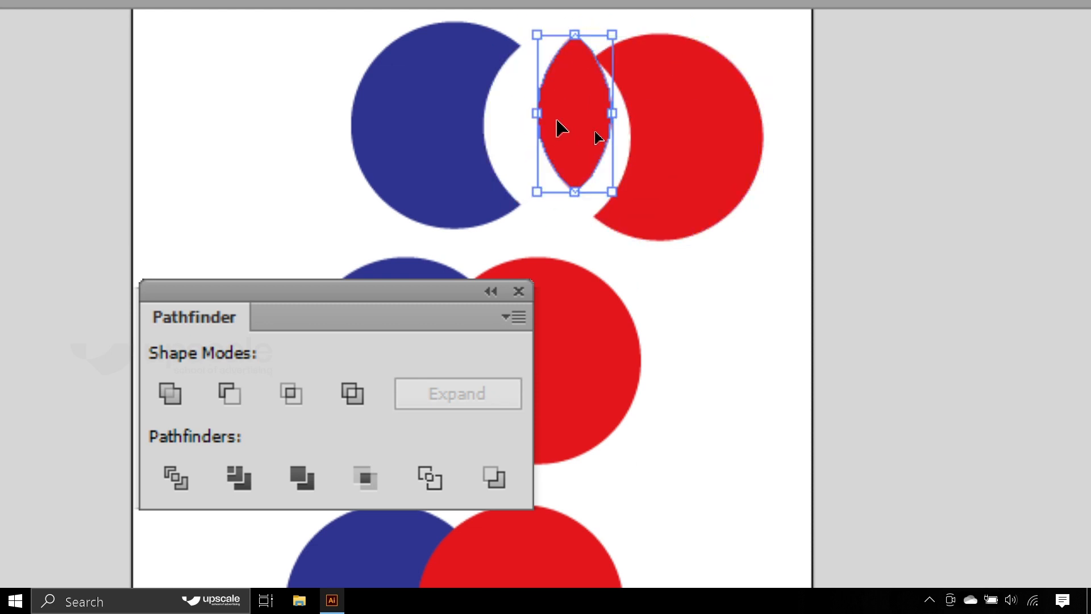
pyautogui.click(387, 178)
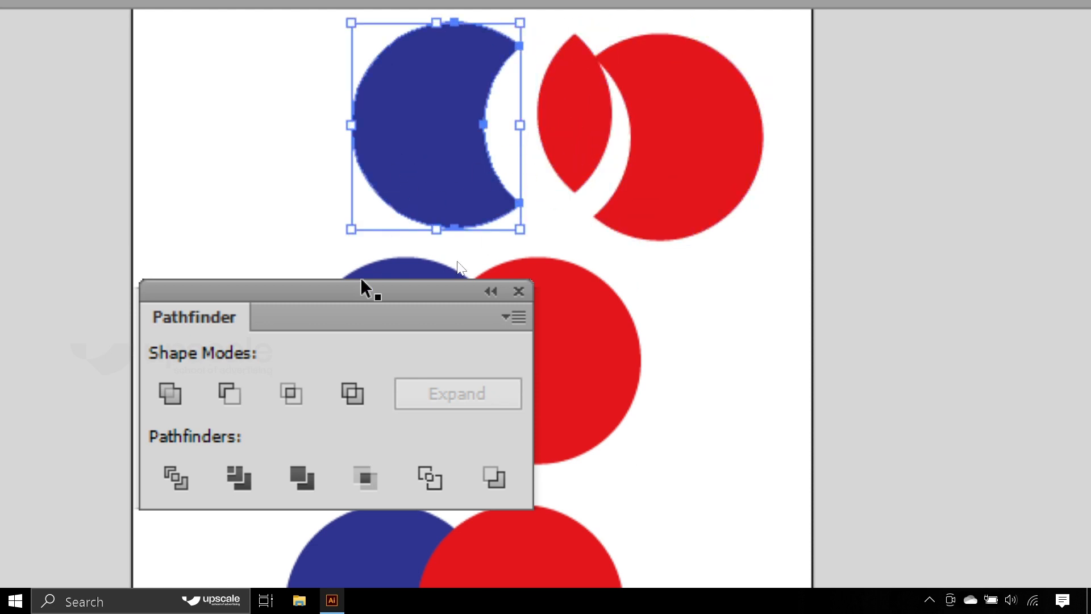
# Undo the separation, ungrouping and Divide operation on the top pair until both circles are whole again
pyautogui.hotkey('ctrl', 'z')
pyautogui.hotkey('ctrl', 'z')
pyautogui.hotkey('ctrl', 'z')
pyautogui.hotkey('ctrl', 'z')
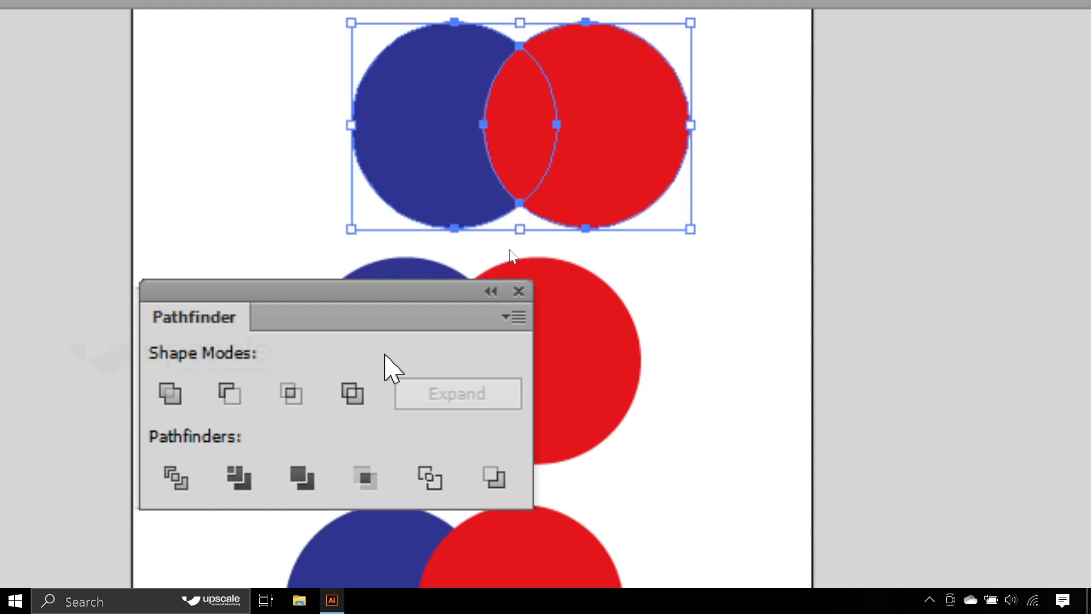
pyautogui.hotkey('ctrl', 'z')
pyautogui.hotkey('ctrl', 'z')
pyautogui.hotkey('ctrl', 'z')
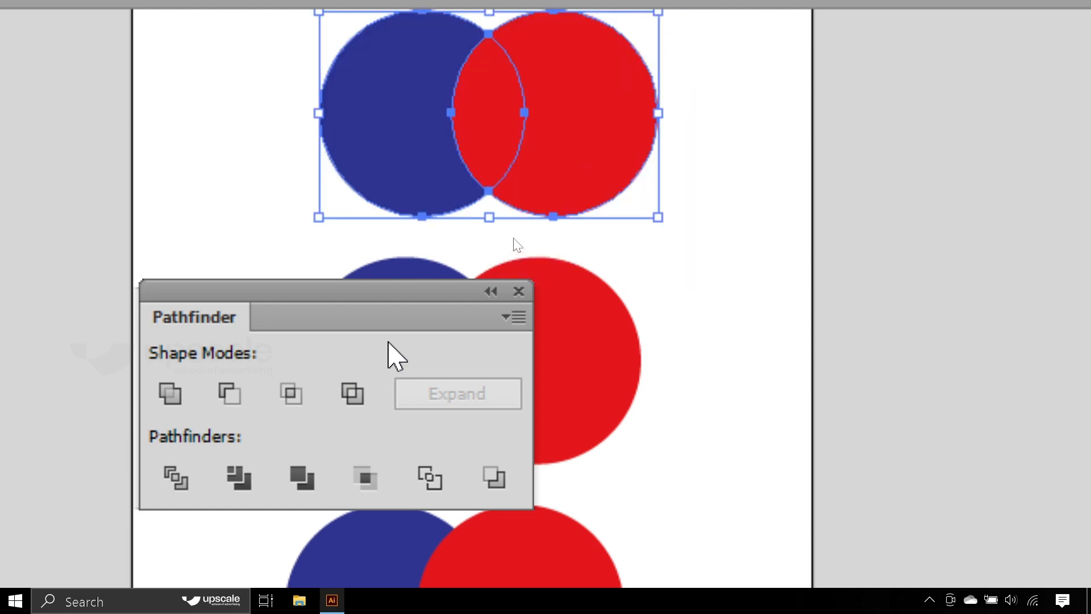
pyautogui.hotkey('ctrl', 'z')
pyautogui.hotkey('ctrl', 'z')
pyautogui.hotkey('ctrl', 'z')
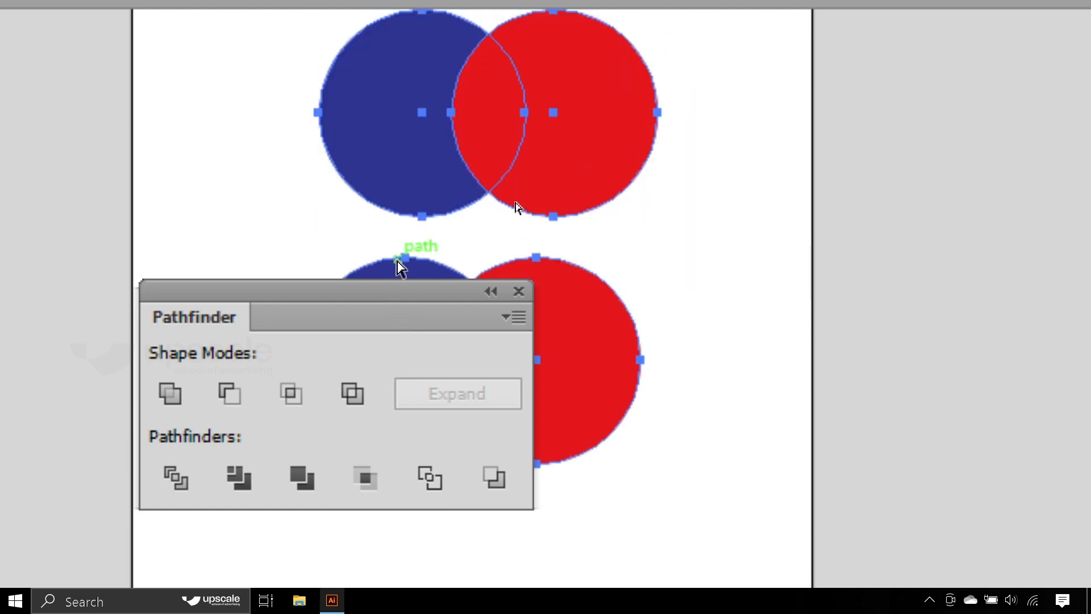
pyautogui.hotkey('ctrl', 'shift', 'z')
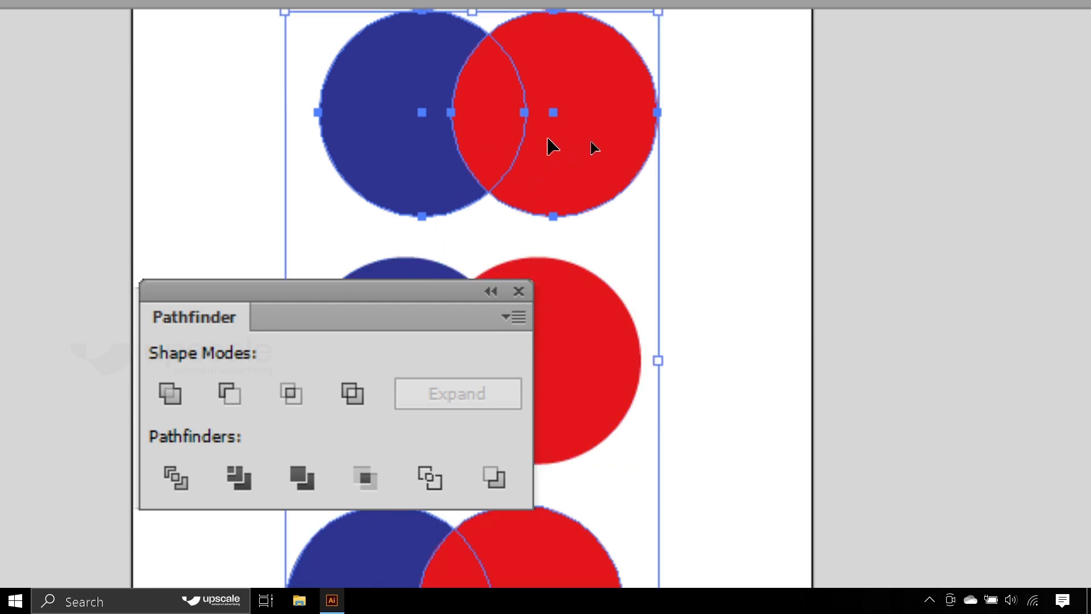
# Apply the Trim pathfinder to the whole top pair of circles and ungroup the trimmed pieces
pyautogui.moveTo(745, 108); pyautogui.dragTo(397, 123)
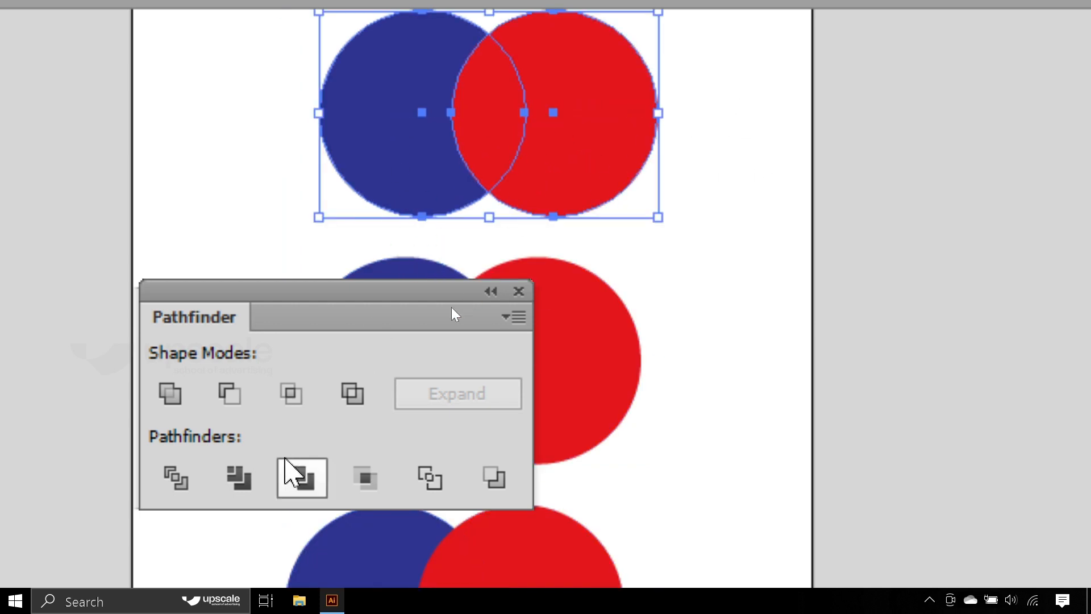
pyautogui.click(231, 487)
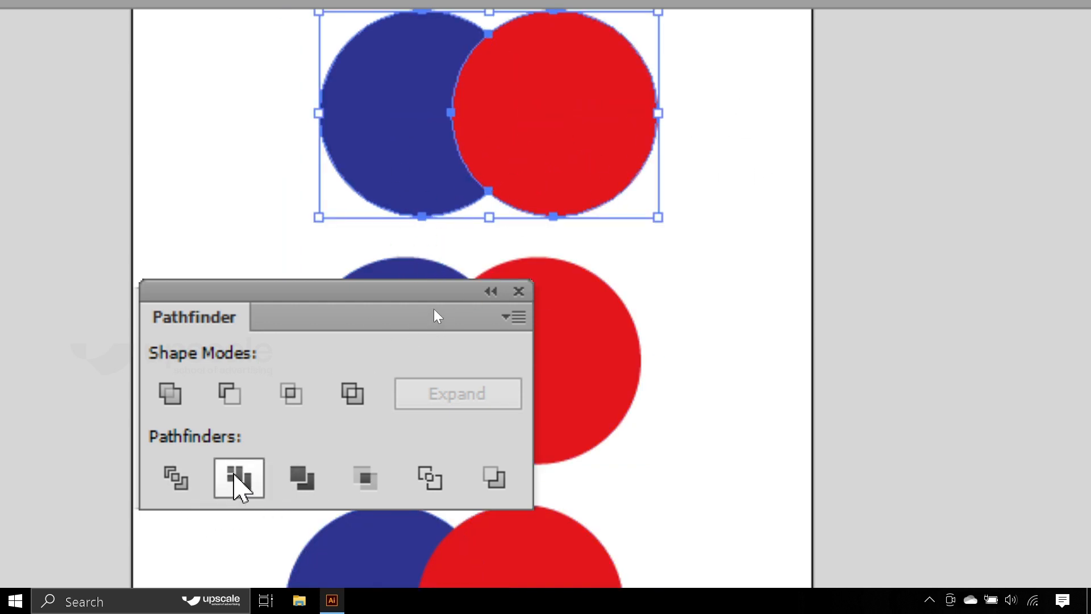
pyautogui.click(666, 203)
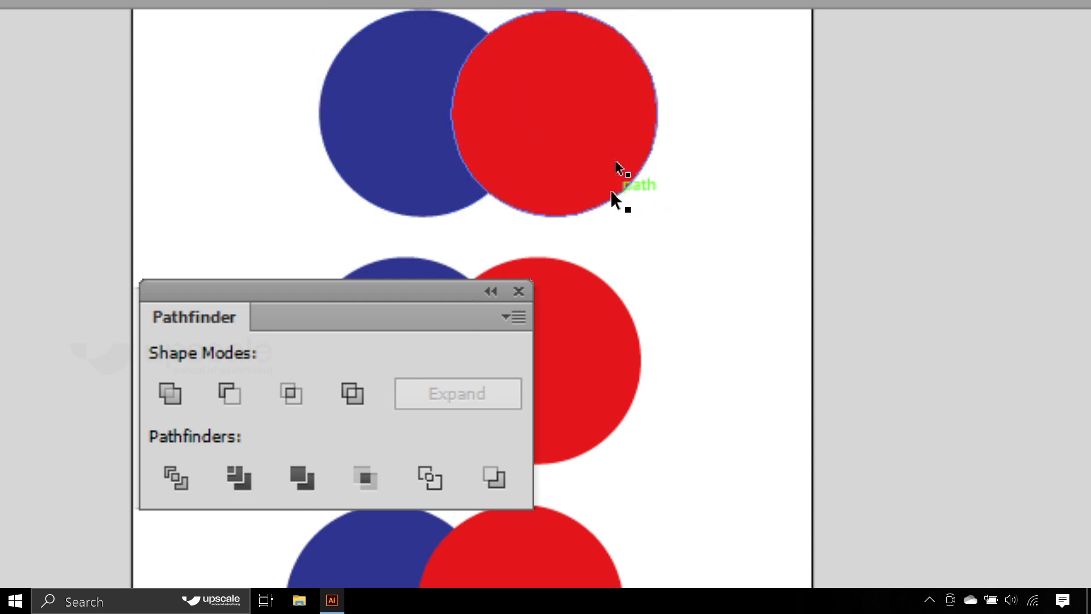
pyautogui.click(552, 136)
pyautogui.rightClick(551, 136)
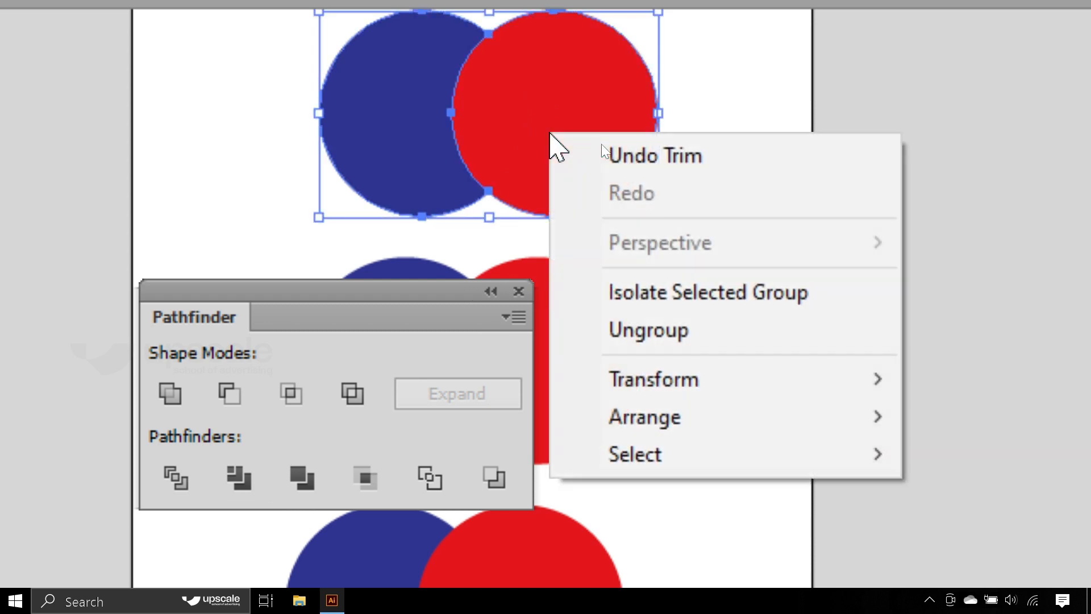
pyautogui.click(676, 338)
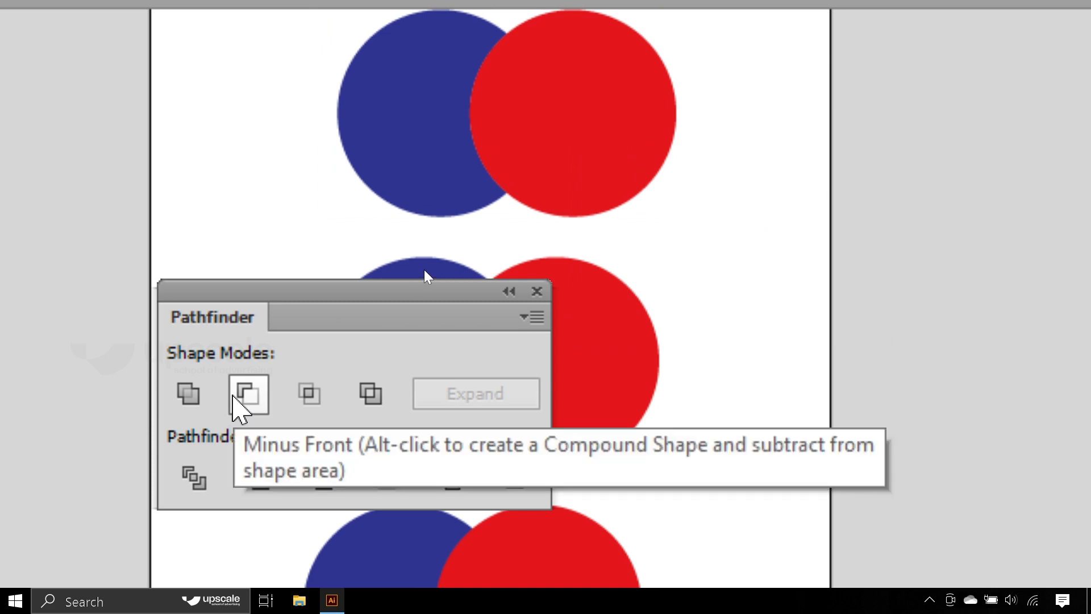
# Pull the trimmed red circle off the blue crescent and move it back against it
pyautogui.click(574, 170)
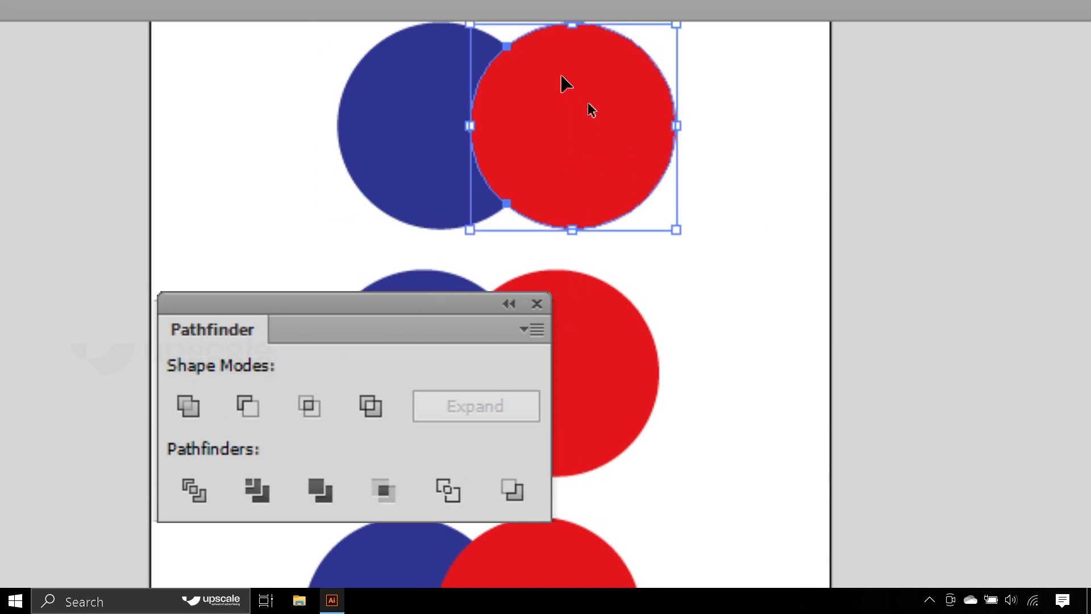
pyautogui.moveTo(565, 79); pyautogui.dragTo(606, 104)
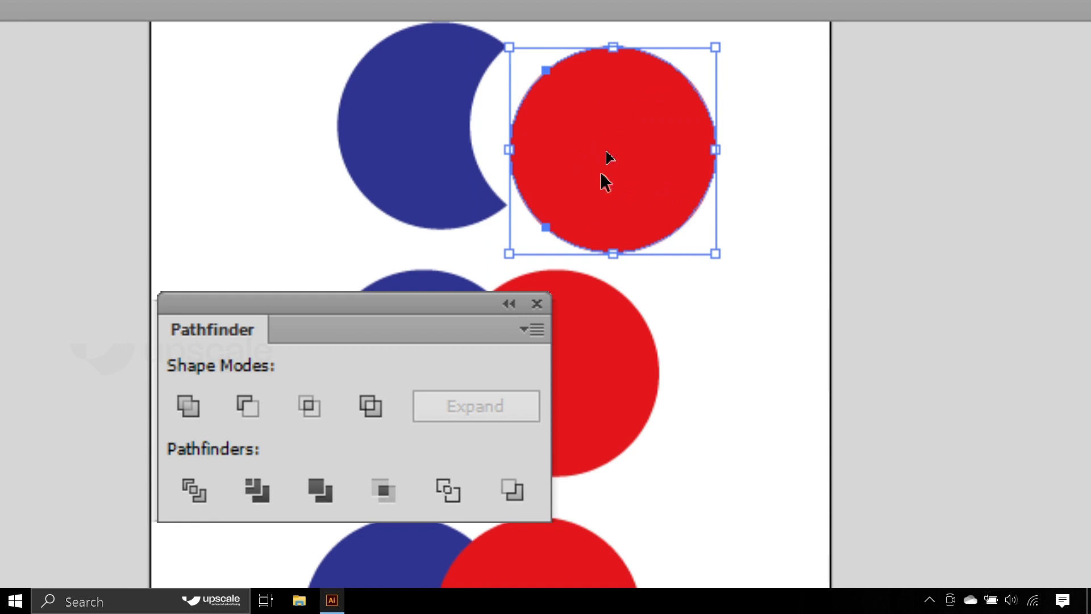
pyautogui.moveTo(605, 182); pyautogui.dragTo(569, 158)
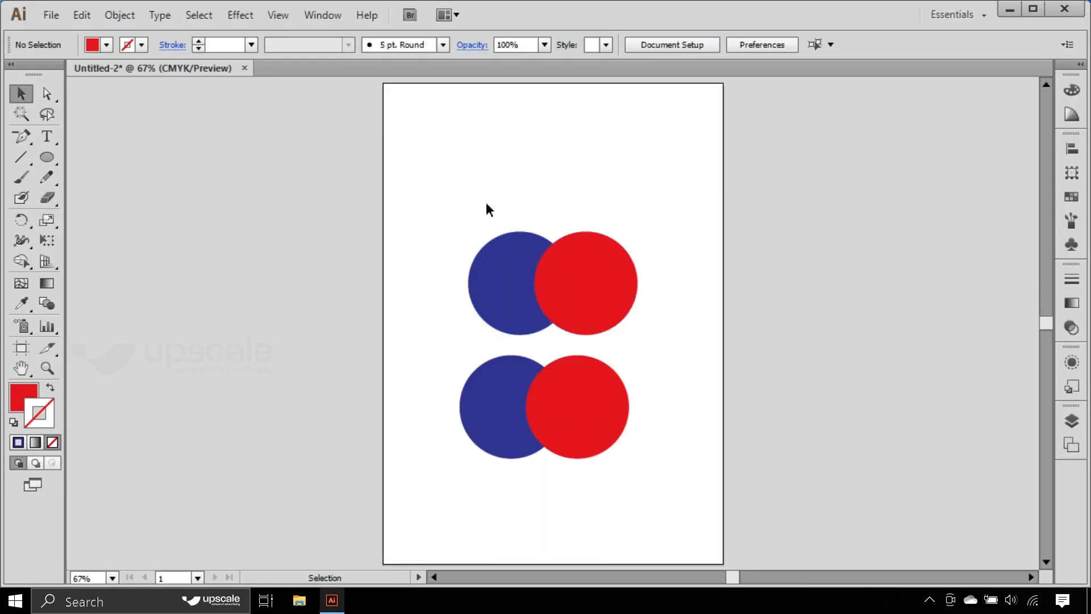
# Delete one of the two remaining circle pairs and leave the other pair near the top of the artboard
pyautogui.moveTo(479, 216); pyautogui.dragTo(612, 290)
pyautogui.click(703, 245)
pyautogui.click(506, 282)
pyautogui.moveTo(630, 202); pyautogui.dragTo(492, 217)
pyautogui.moveTo(424, 327); pyautogui.dragTo(653, 460)
pyautogui.press('Delete')
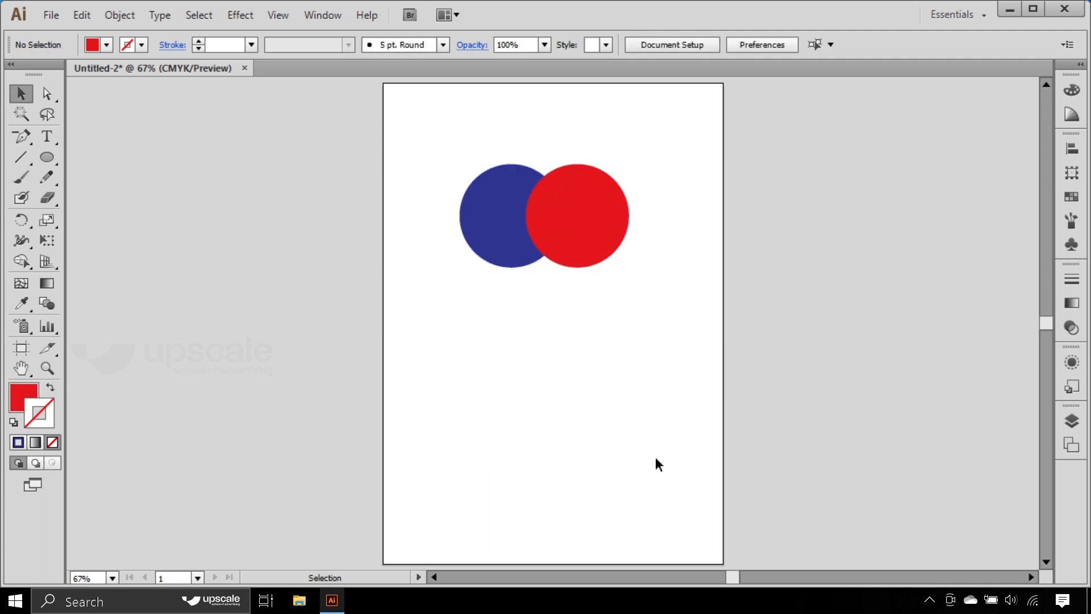
# Select both overlapping circles and activate the Shape Builder tool
pyautogui.click(544, 221)
pyautogui.moveTo(419, 179); pyautogui.dragTo(653, 304)
pyautogui.hotkey('ctrl', '=')
pyautogui.hotkey('ctrl', '=')
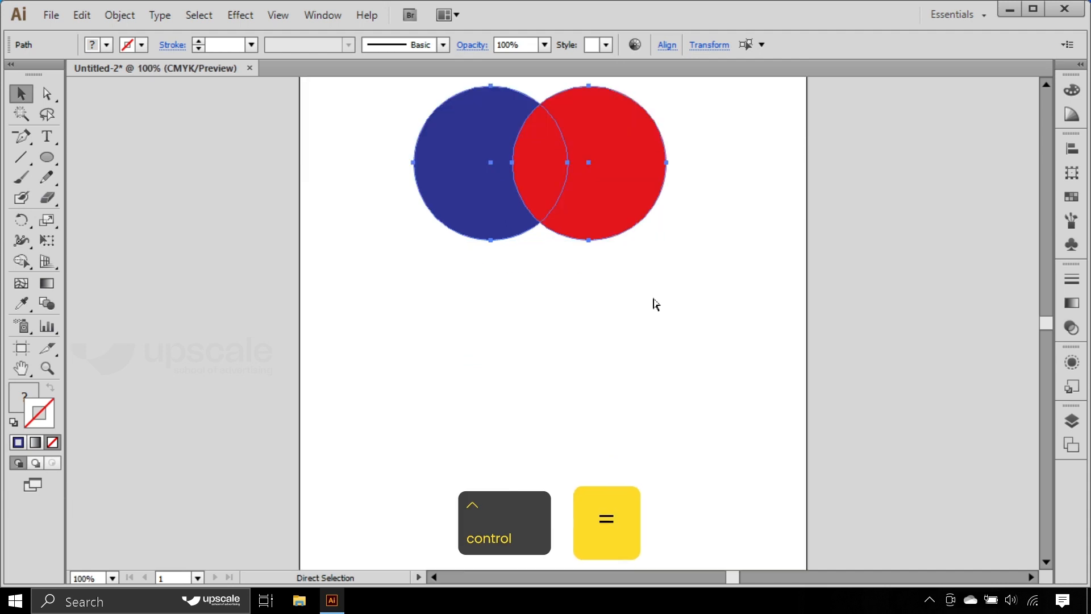
pyautogui.moveTo(525, 161); pyautogui.dragTo(582, 302)
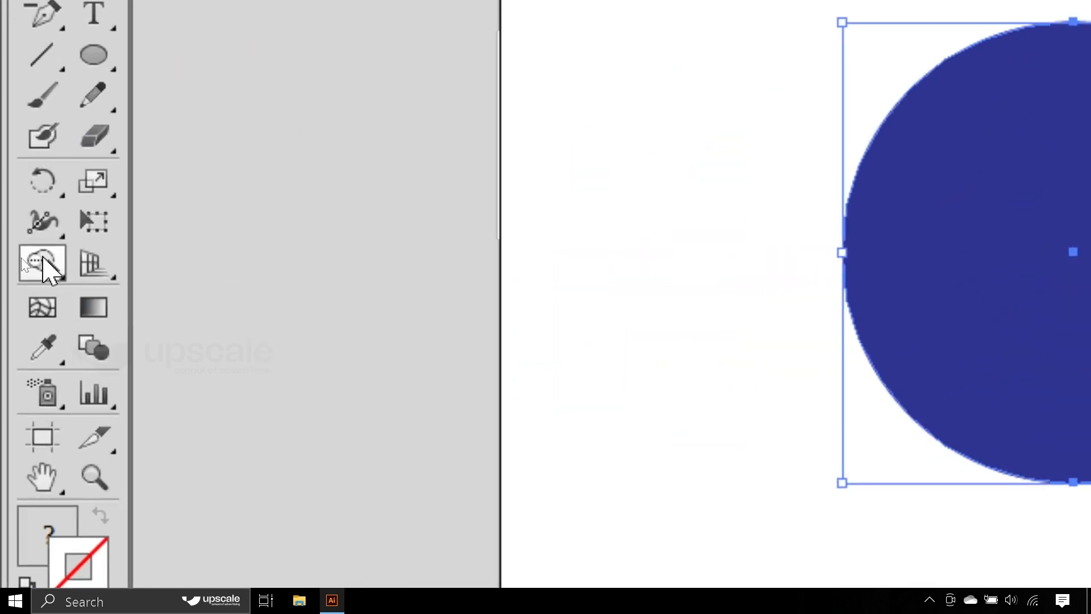
pyautogui.hotkey('ctrl', '-')
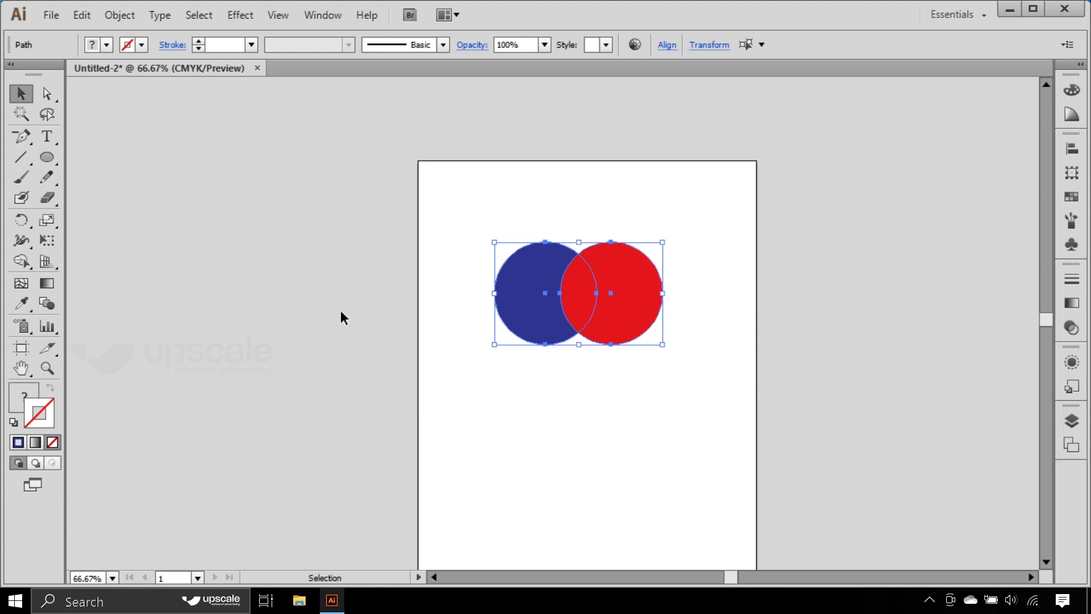
pyautogui.hotkey('ctrl', '0')
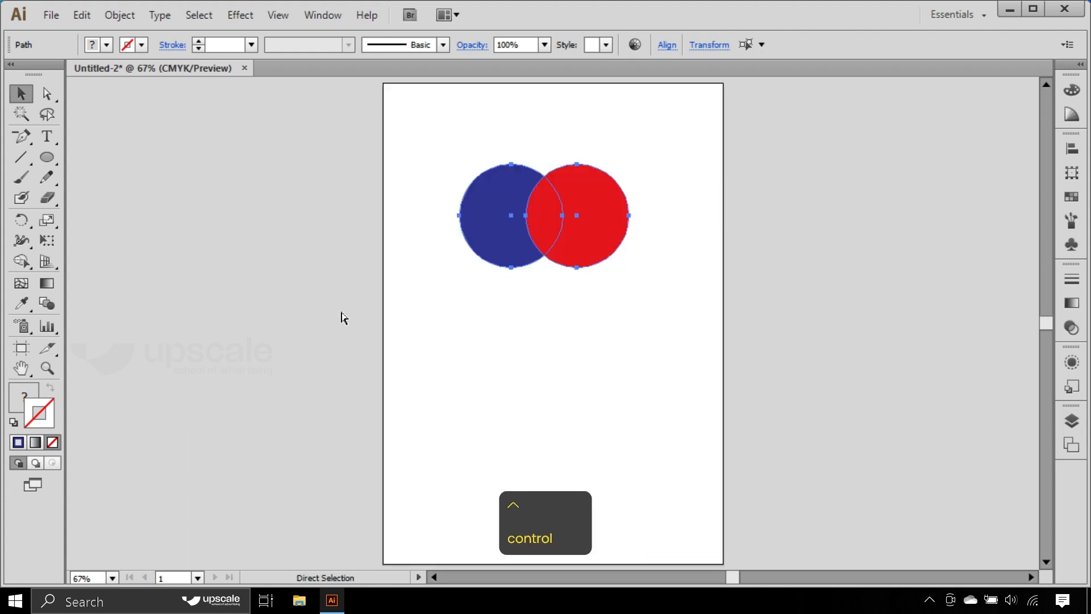
pyautogui.hotkey('ctrl', '=')
pyautogui.moveTo(526, 191); pyautogui.dragTo(500, 309)
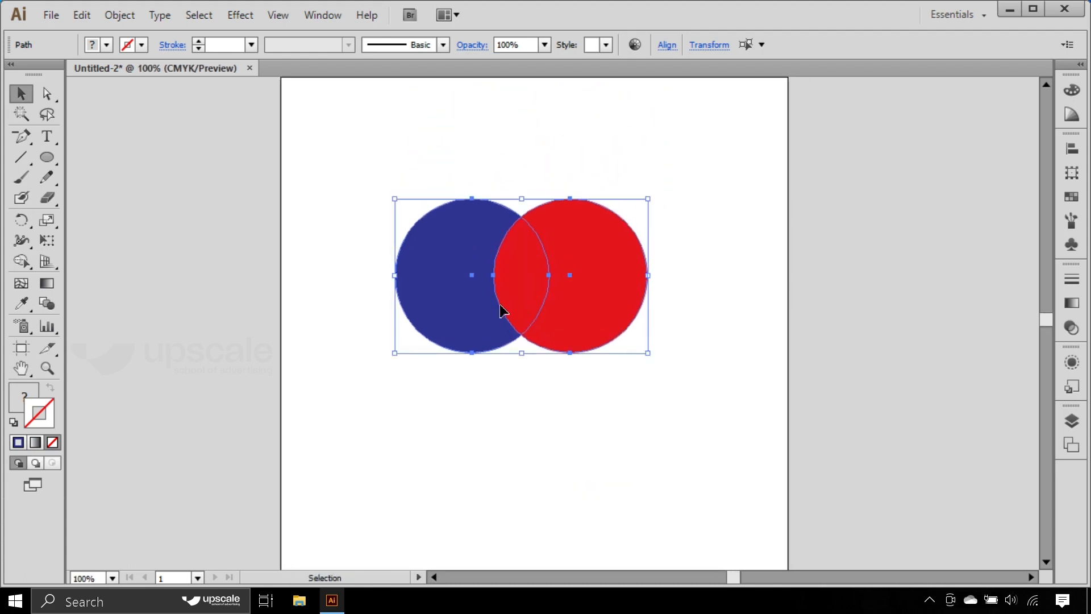
pyautogui.click(339, 178)
pyautogui.moveTo(378, 187); pyautogui.dragTo(599, 358)
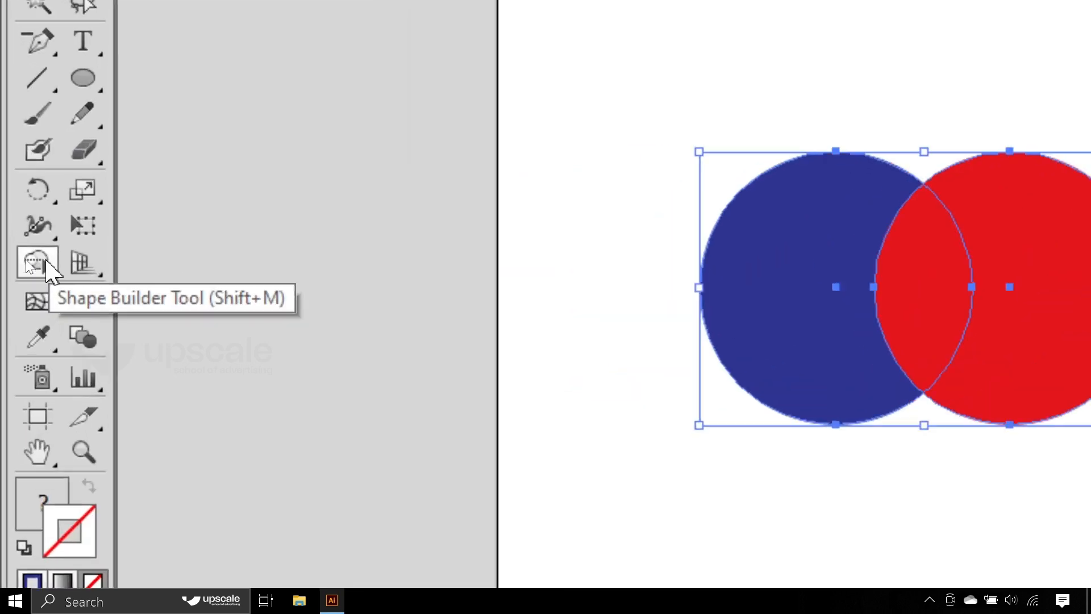
pyautogui.click(25, 261)
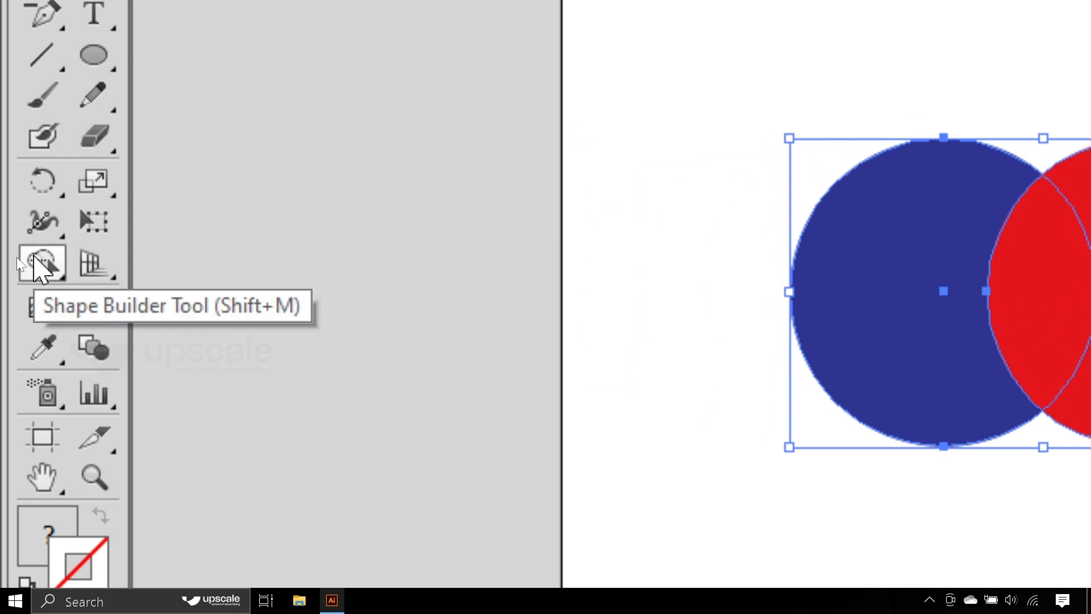
pyautogui.click(35, 255)
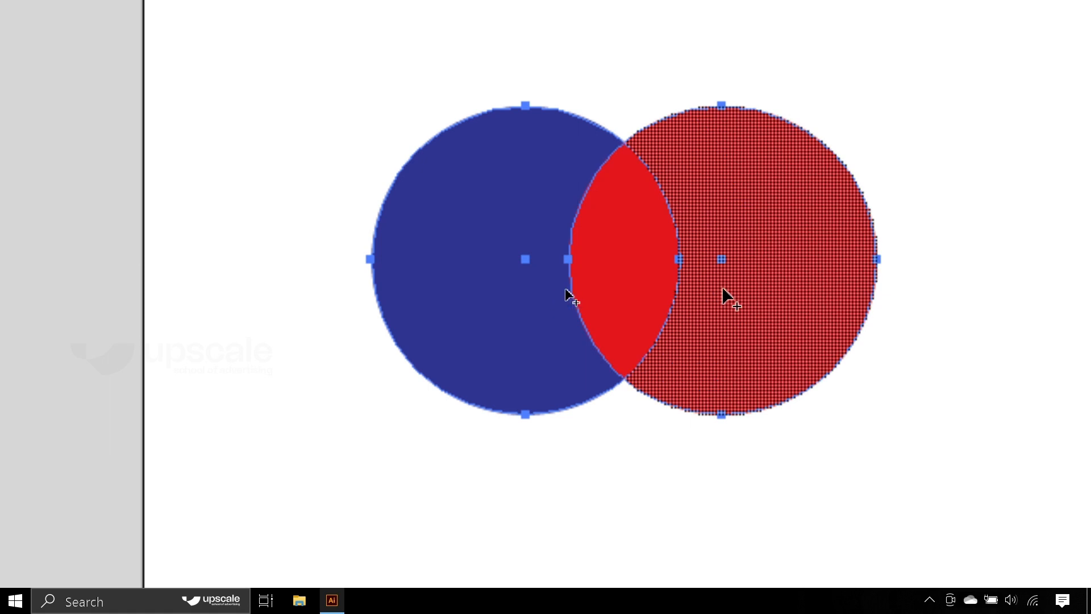
# Merge the blue area, the overlap and the red area into one shape with the Shape Builder
pyautogui.moveTo(713, 289); pyautogui.dragTo(568, 289)
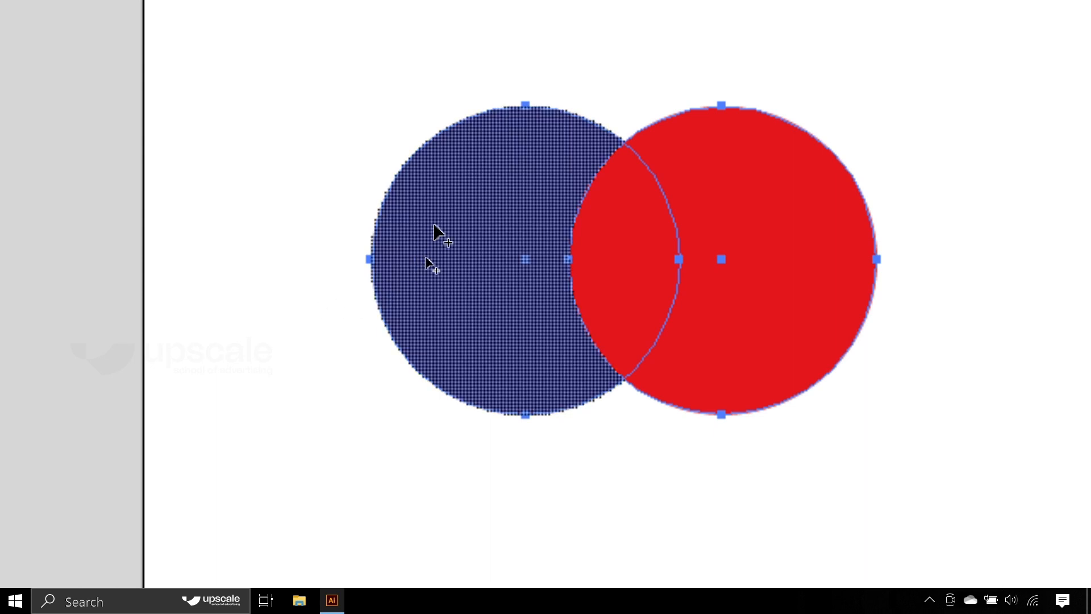
pyautogui.moveTo(433, 225)
pyautogui.mouseDown()
pyautogui.moveTo(505, 267)
pyautogui.moveTo(527, 313)
pyautogui.moveTo(578, 296)
pyautogui.mouseUp()
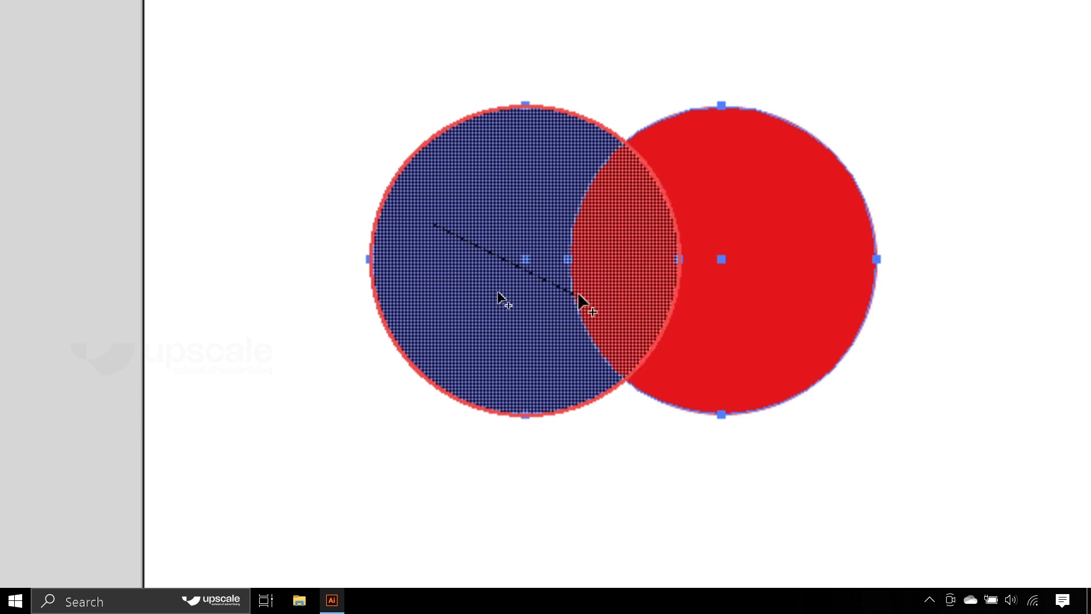
pyautogui.moveTo(579, 295); pyautogui.dragTo(699, 302)
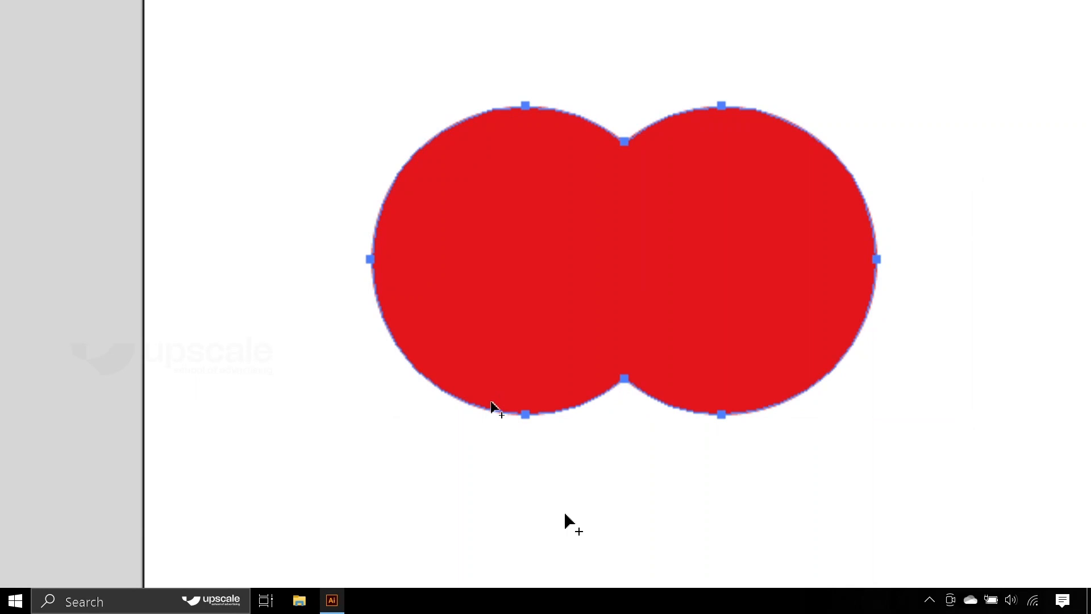
pyautogui.press('v')
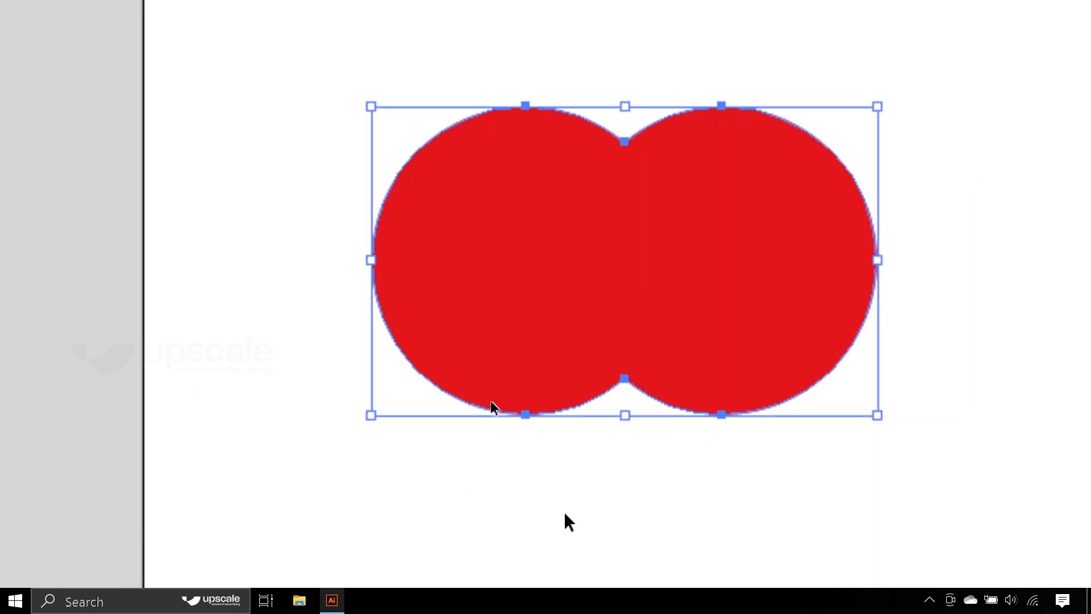
# Undo the merge of the two circles and return to the Shape Builder tool
pyautogui.hotkey('ctrl', 'z')
pyautogui.hotkey('shift', 'm')
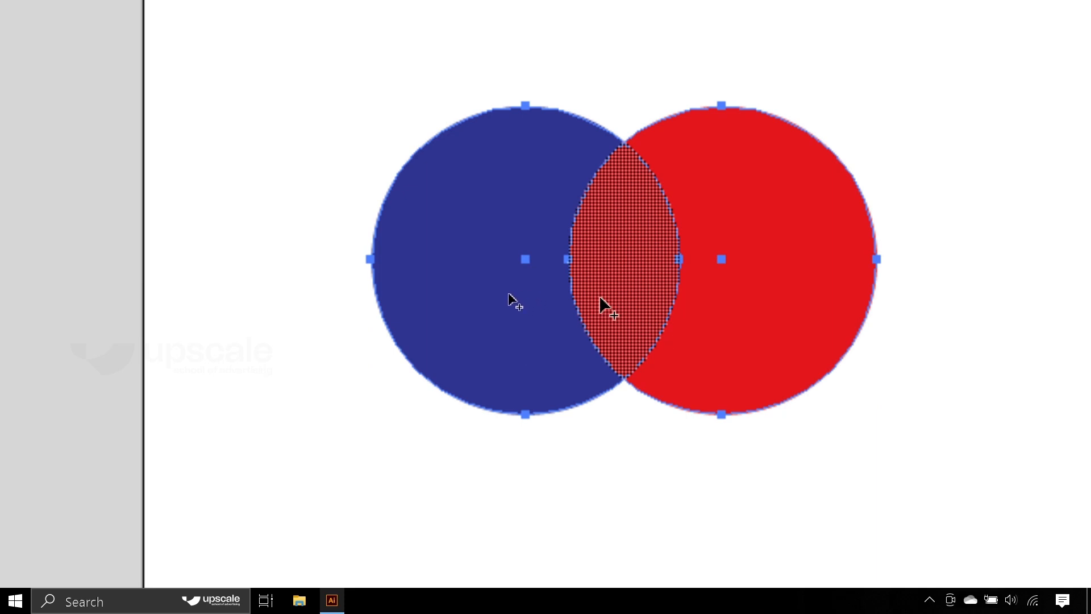
pyautogui.click(588, 261)
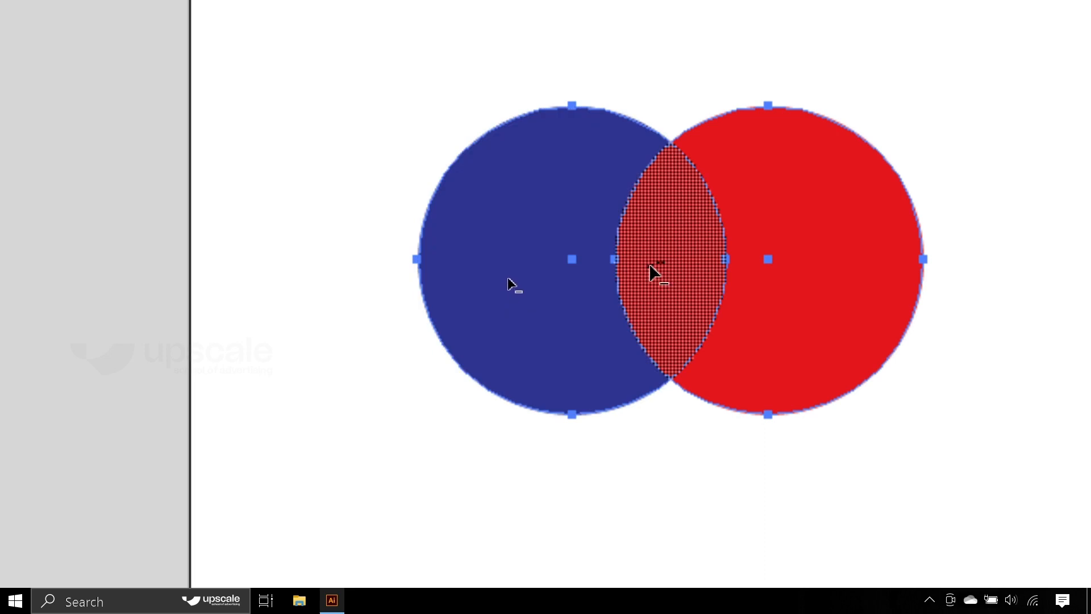
# Try removing the overlap together with the blue area, and separately together with the red area, undoing each removal
pyautogui.moveTo(653, 271); pyautogui.dragTo(568, 287)
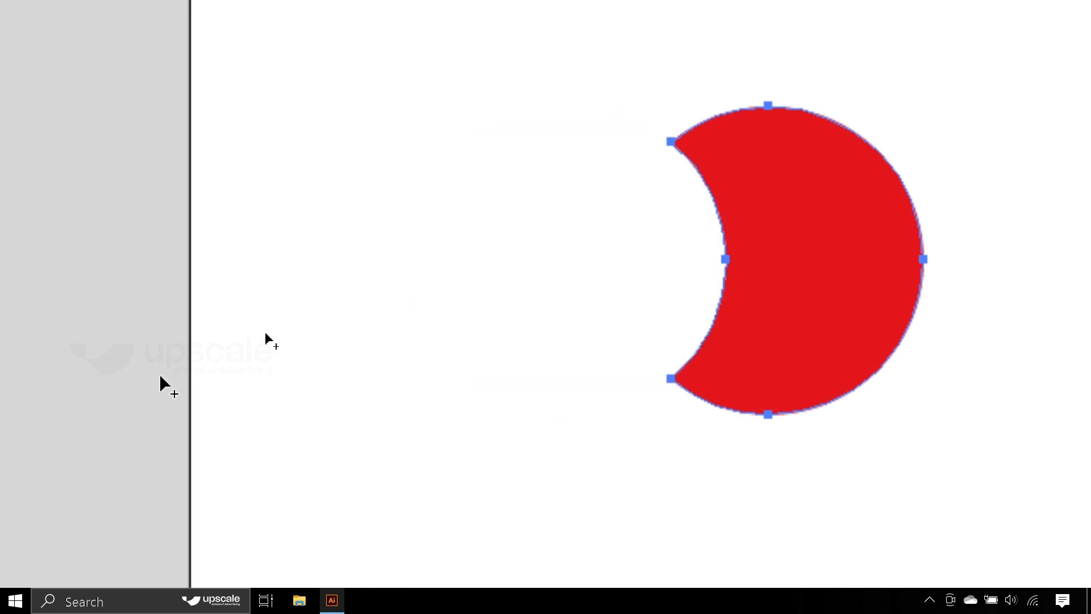
pyautogui.hotkey('ctrl', 'z')
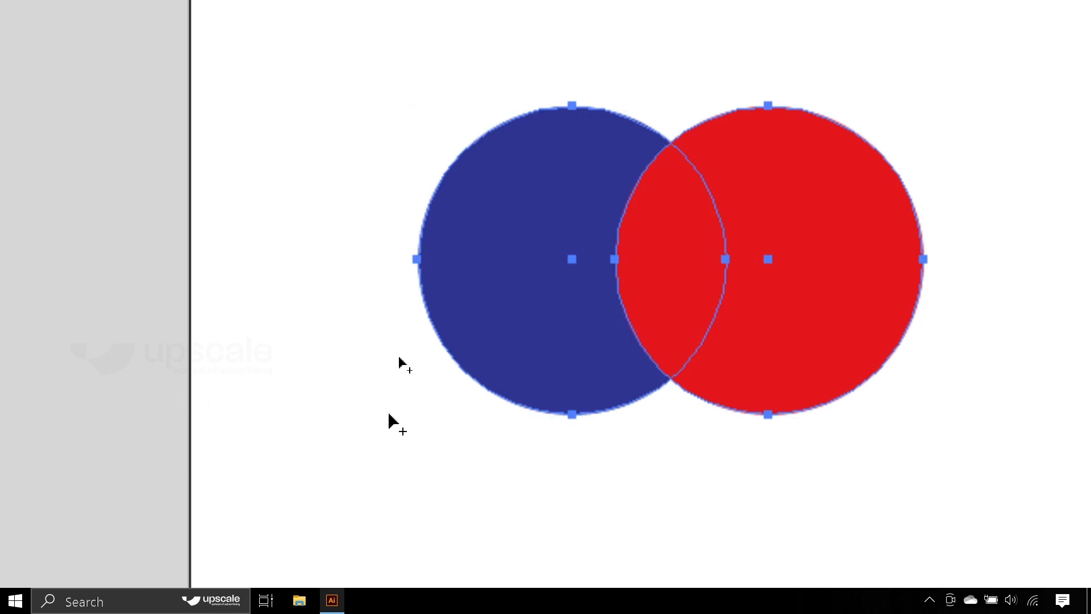
pyautogui.moveTo(707, 243); pyautogui.dragTo(741, 254)
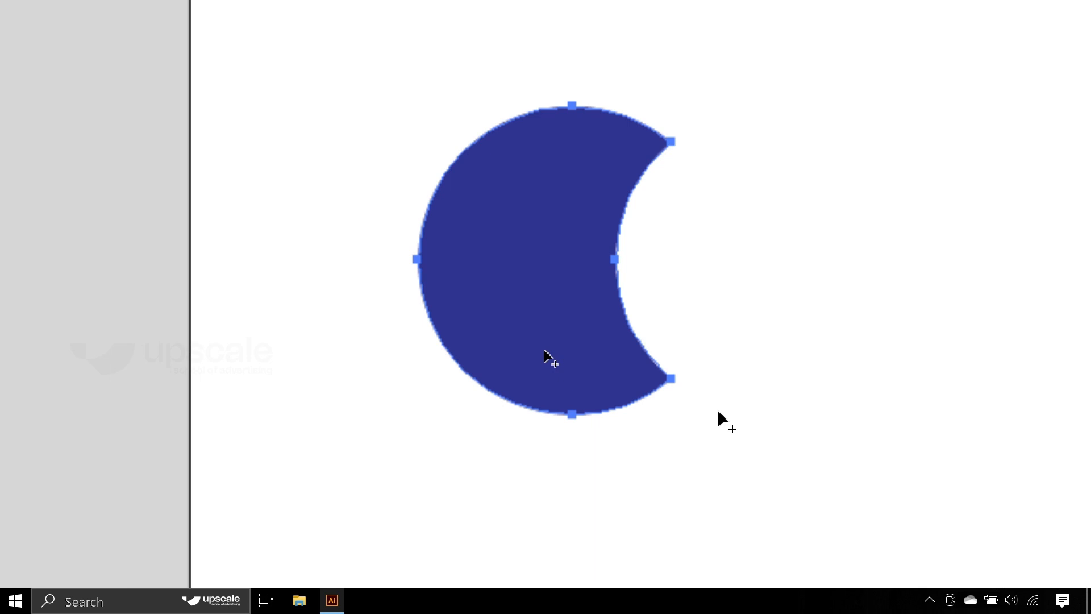
pyautogui.hotkey('ctrl', 'z')
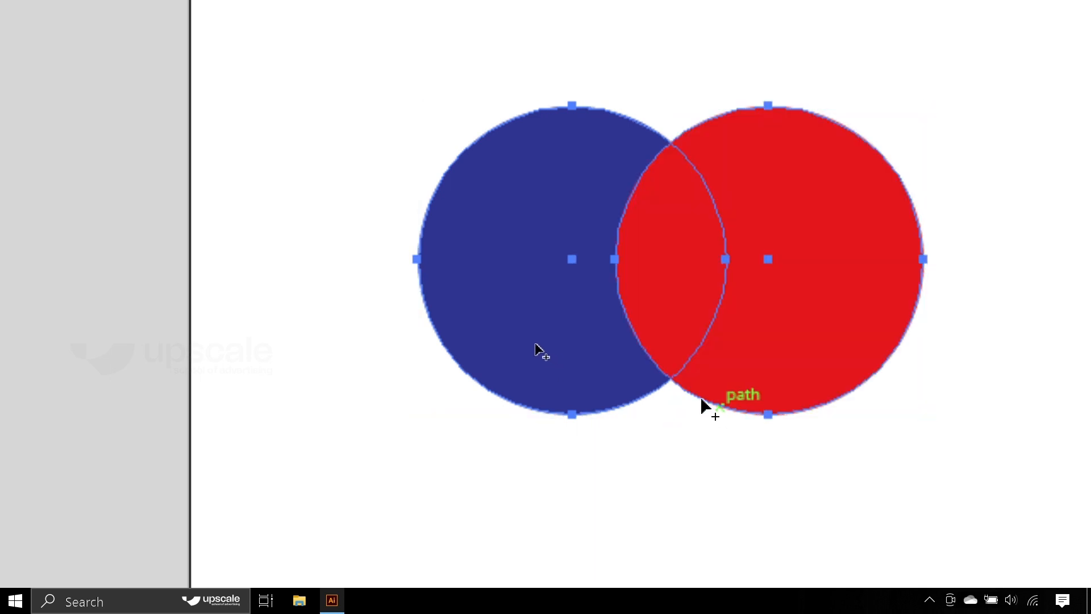
# Remove only the overlap between the blue and red circles with the Shape Builder
pyautogui.keyDown('alt'); pyautogui.click(670, 271); pyautogui.keyUp('alt')
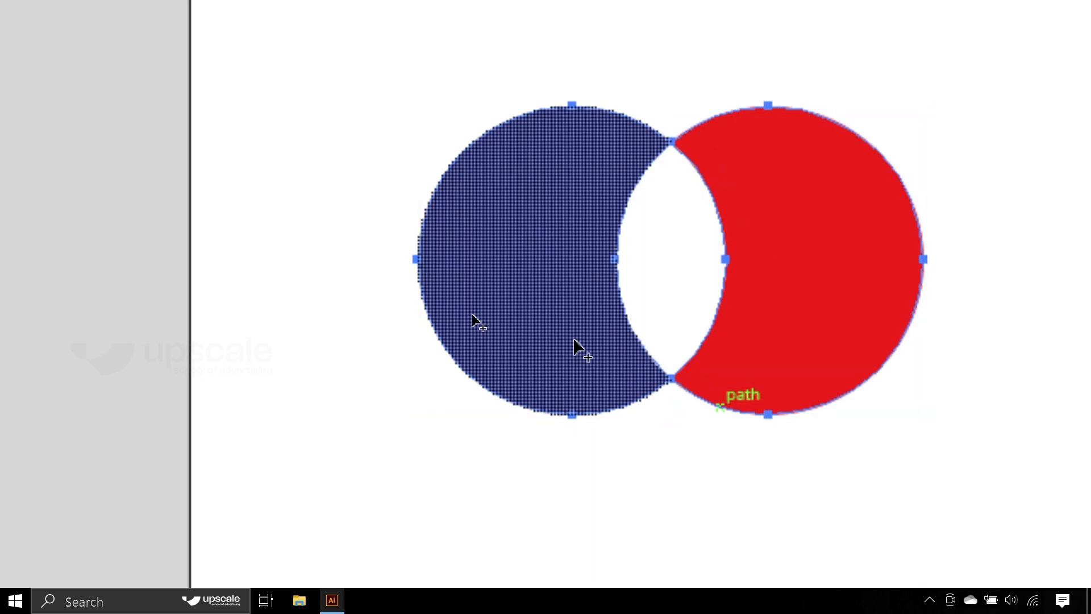